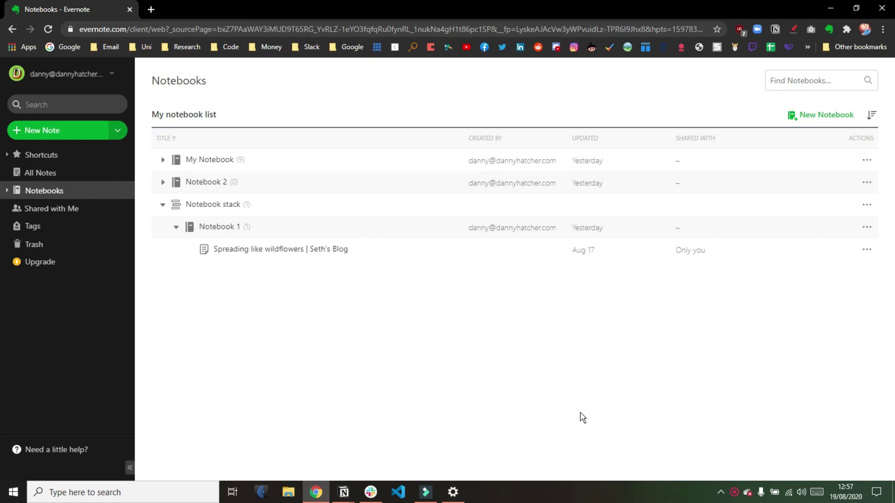
Collapse the Notebook stack in Evernote's Notebooks list, leaving My Notebook and Notebook 2 visible.
click(343, 492)
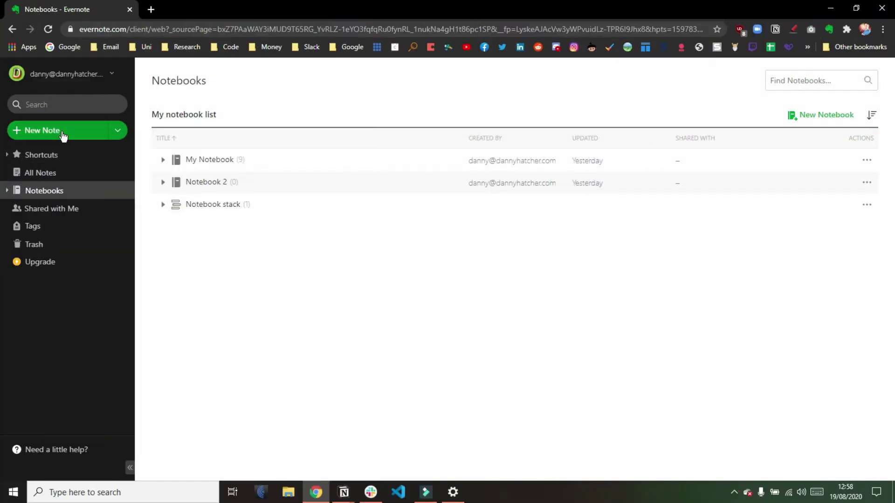
Create a blank note in My Notebook and bring up the Template Gallery for it.
click(118, 131)
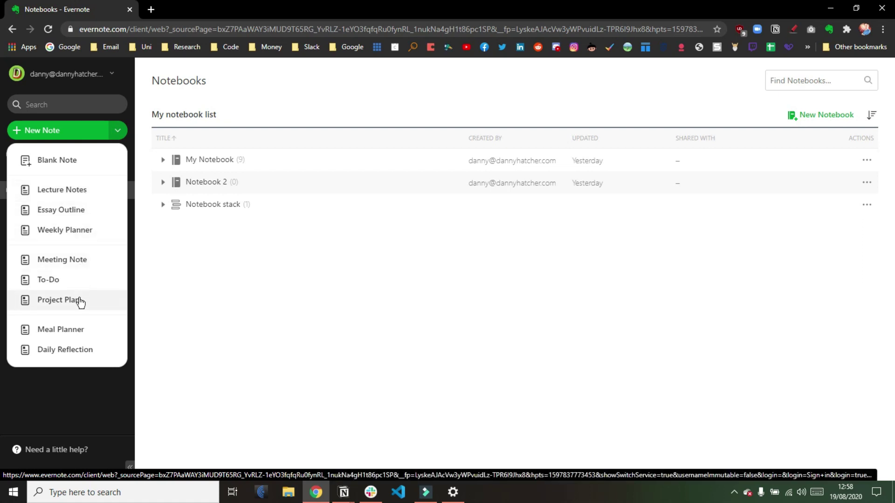
click(58, 163)
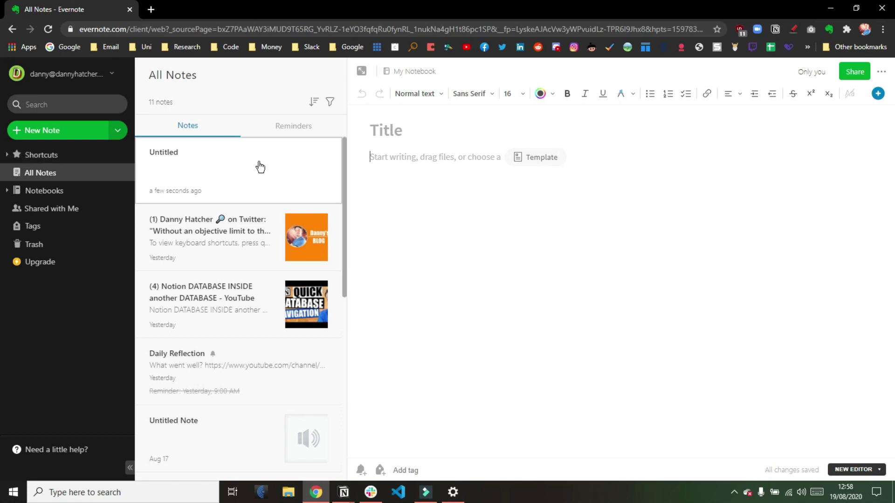
click(392, 161)
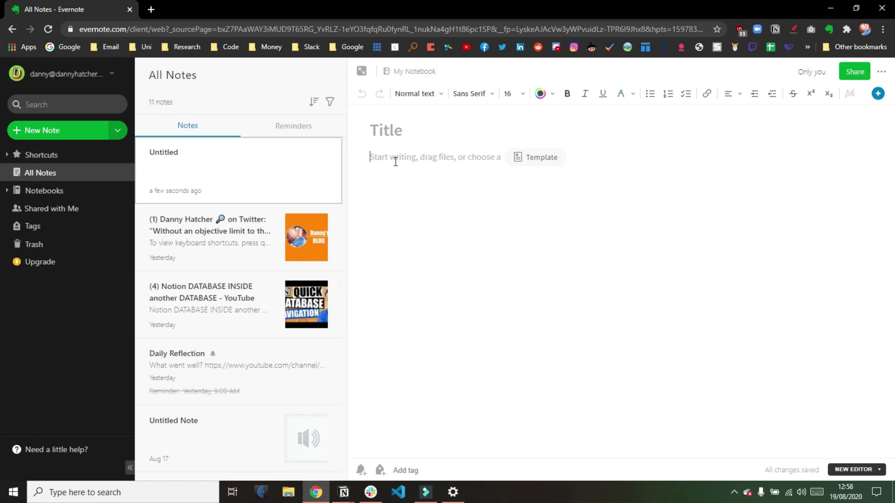
click(539, 159)
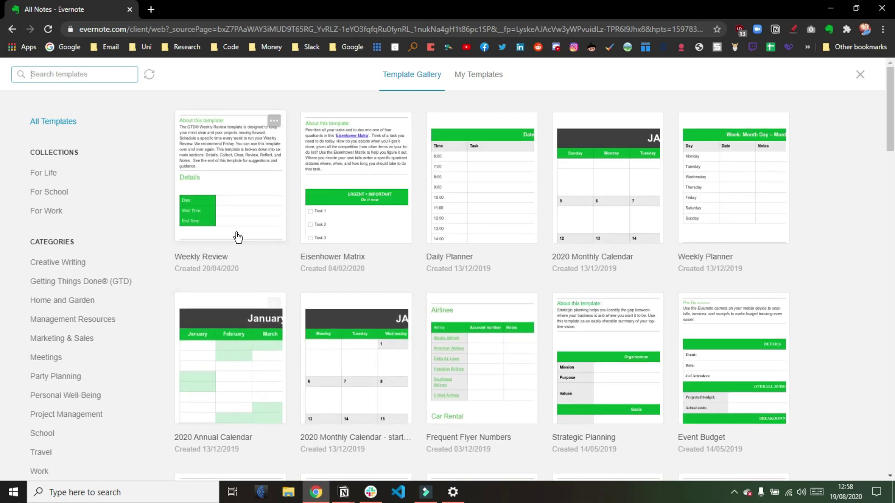
Browse the Template Gallery and My Templates, then close the gallery without applying a template.
scroll(239, 237, down, 6)
scroll(239, 236, down, 4)
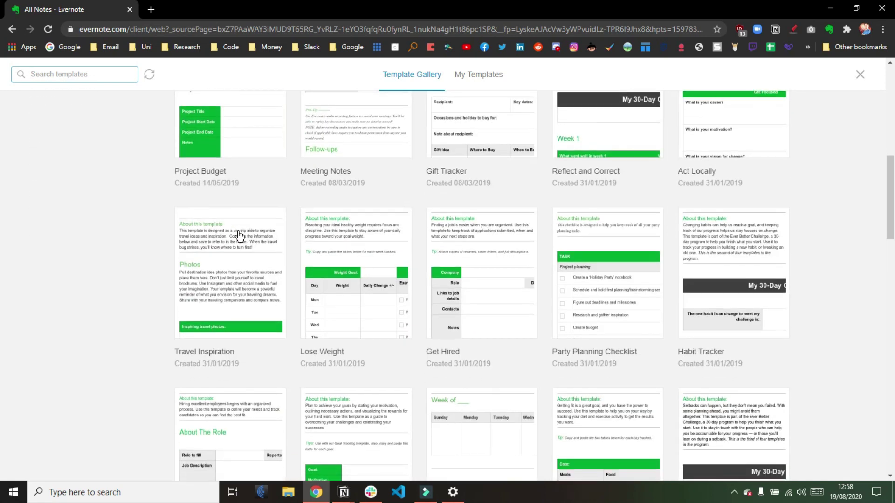
scroll(239, 237, up, 10)
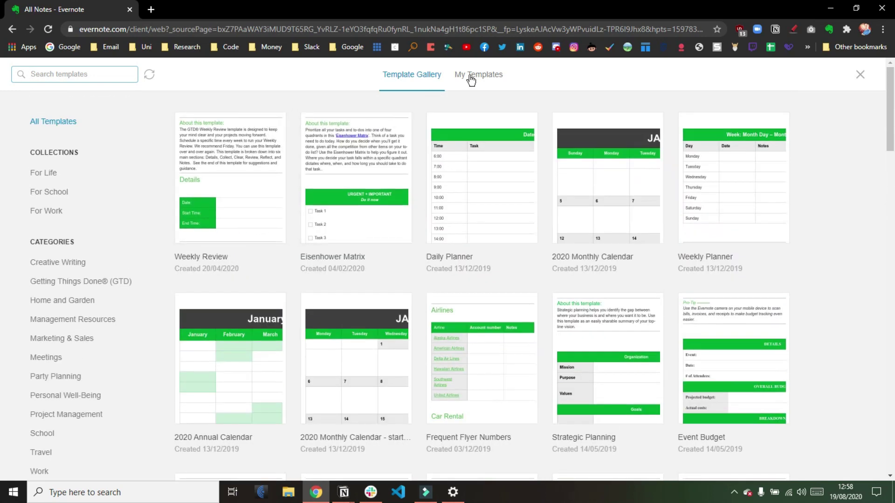
click(466, 78)
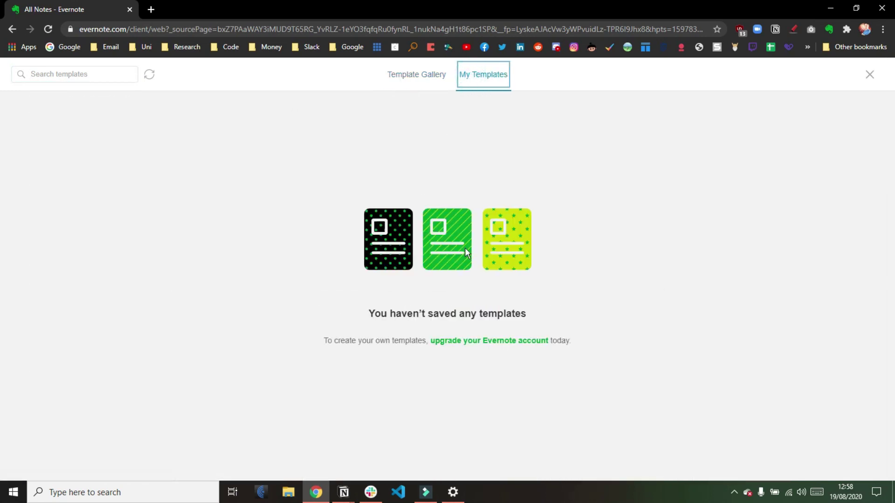
click(414, 78)
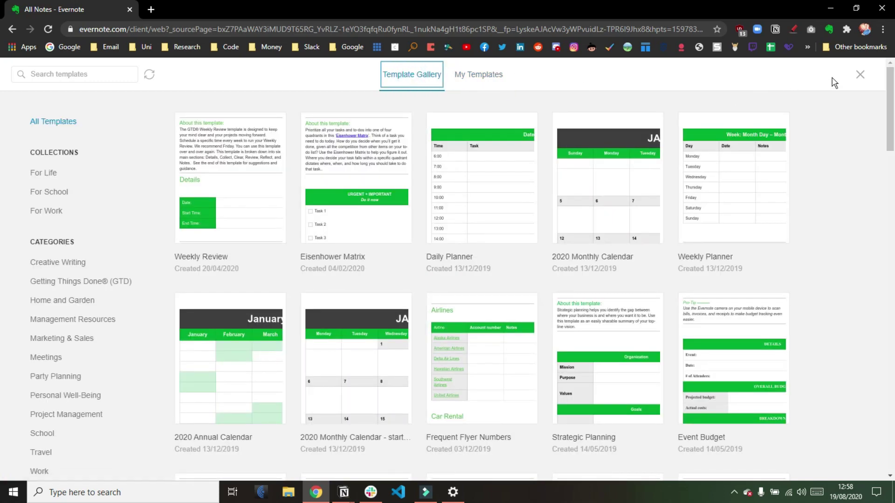
click(860, 77)
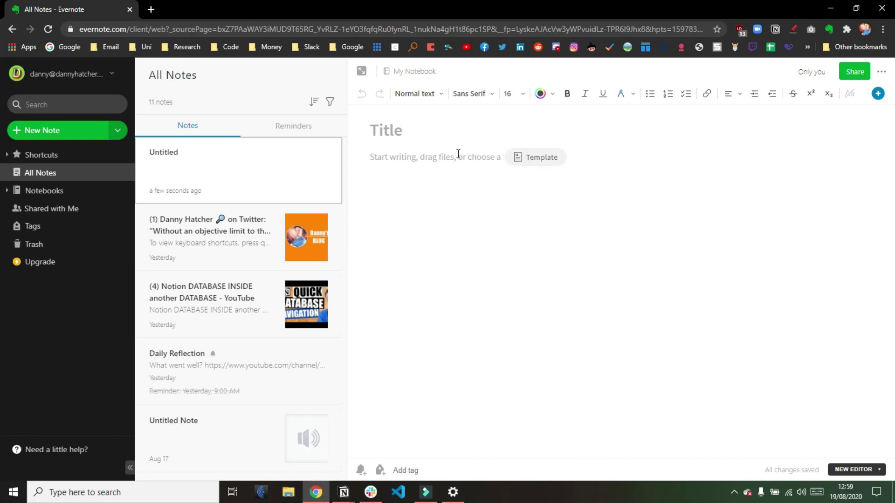
Add a page to the Notion Notes database, close its preview and delete the empty row.
click(444, 158)
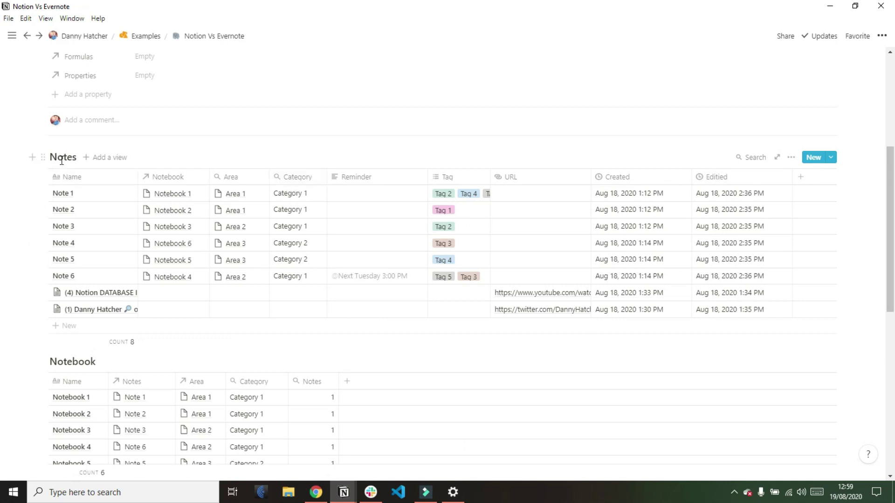
click(812, 158)
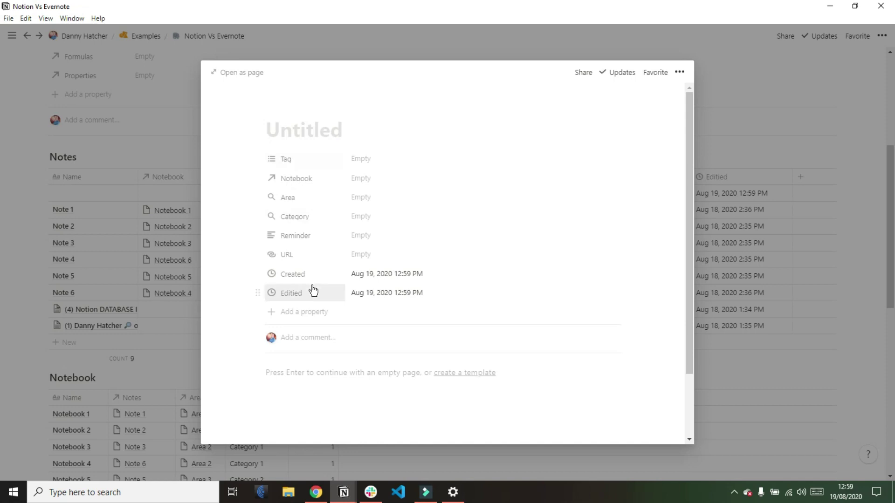
scroll(312, 289, down, 2)
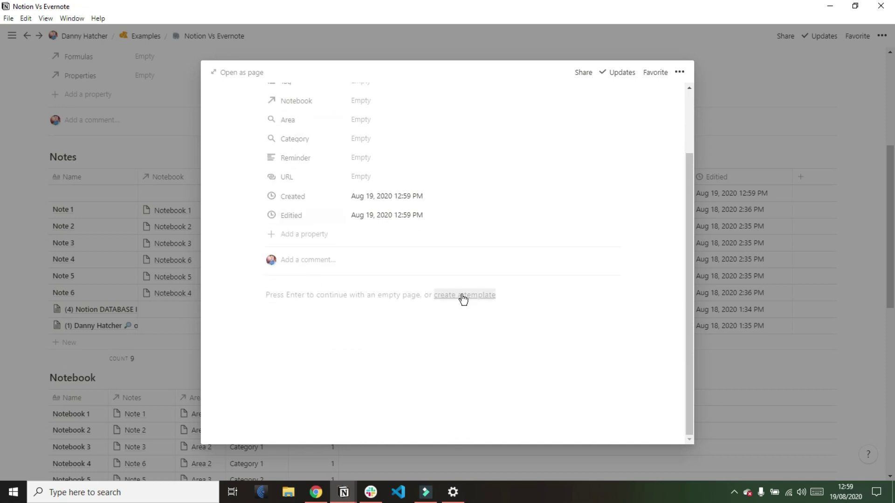
click(752, 264)
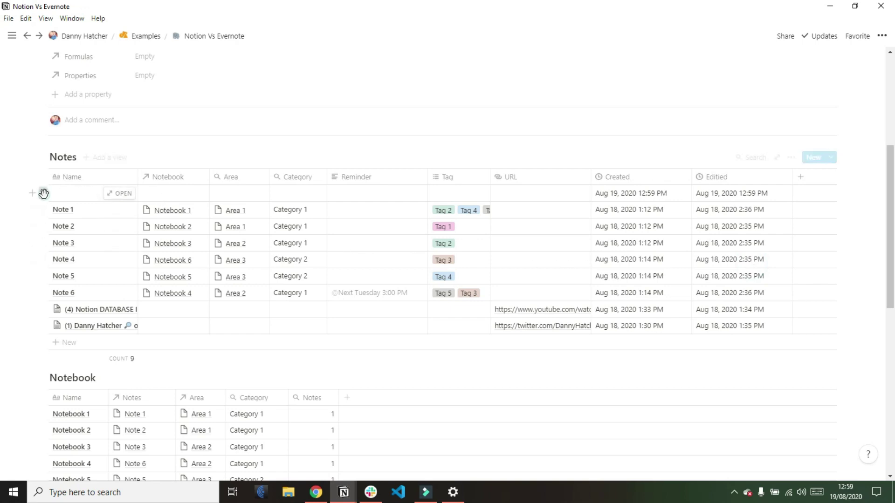
click(43, 193)
click(84, 160)
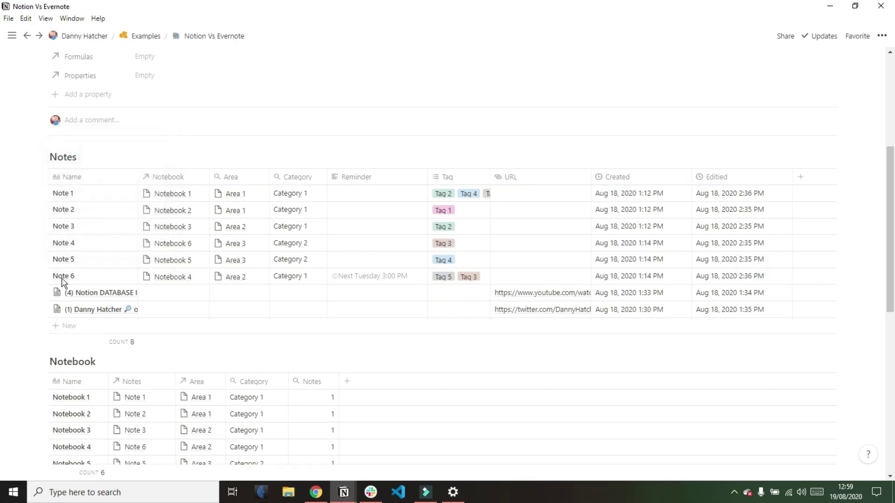
Add a new Untitled row to the Notes table, open it, then return to the Evernote note's title.
click(63, 325)
click(122, 326)
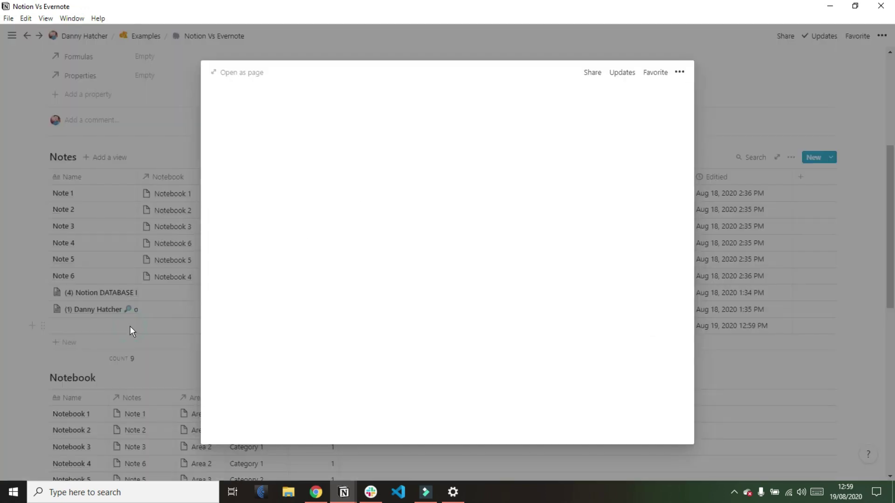
click(376, 372)
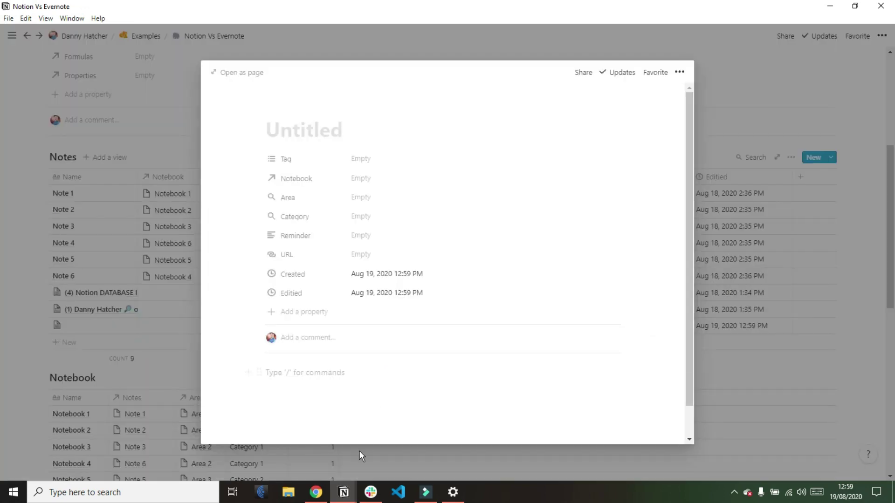
click(316, 492)
click(387, 132)
Title the Evernote note 'New note' and type 'Writing information' in its body.
text(New note)
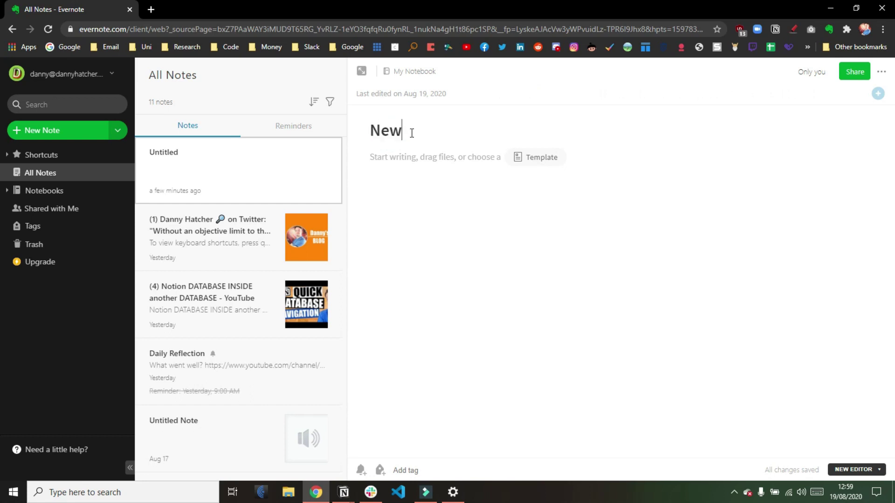
click(417, 162)
text(Writing information)
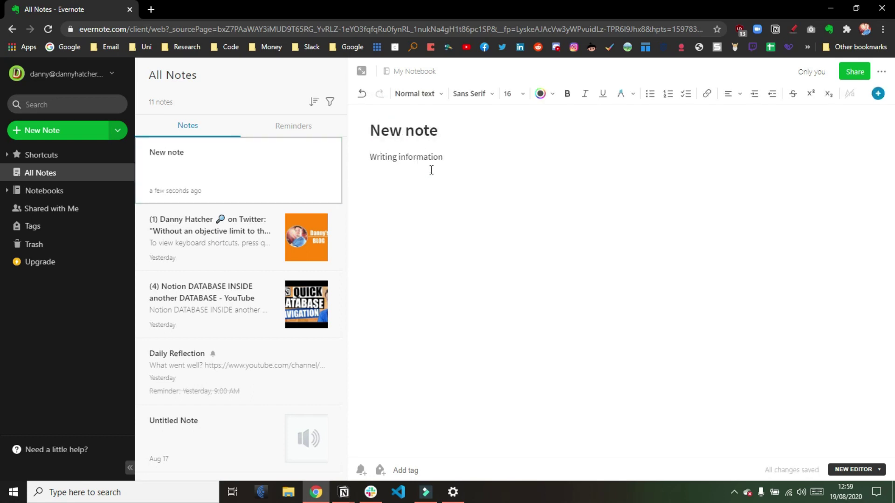
click(435, 93)
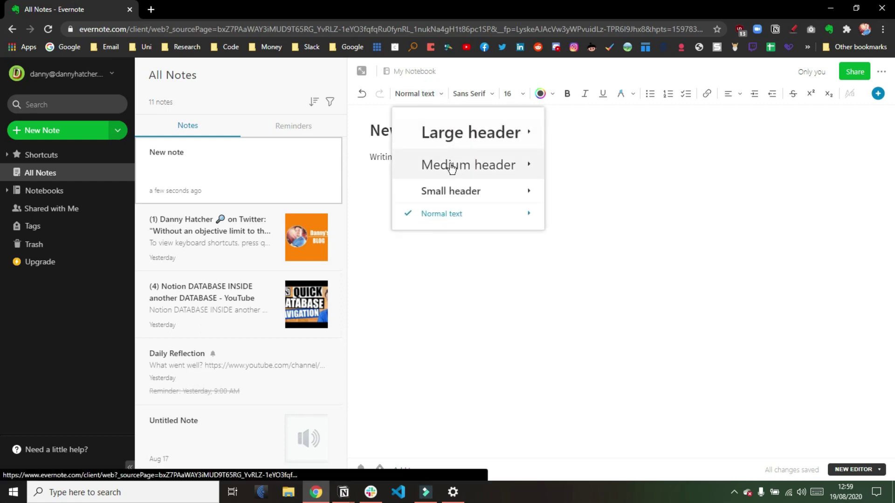
mouse_move(494, 196)
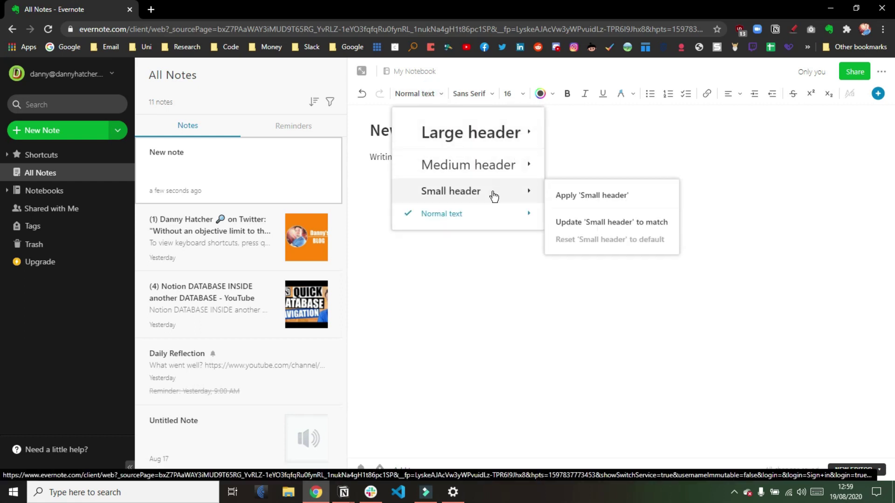
click(598, 166)
Browse the font, size, colour and highlight menus, leaving the text unchanged at size 16.
click(489, 97)
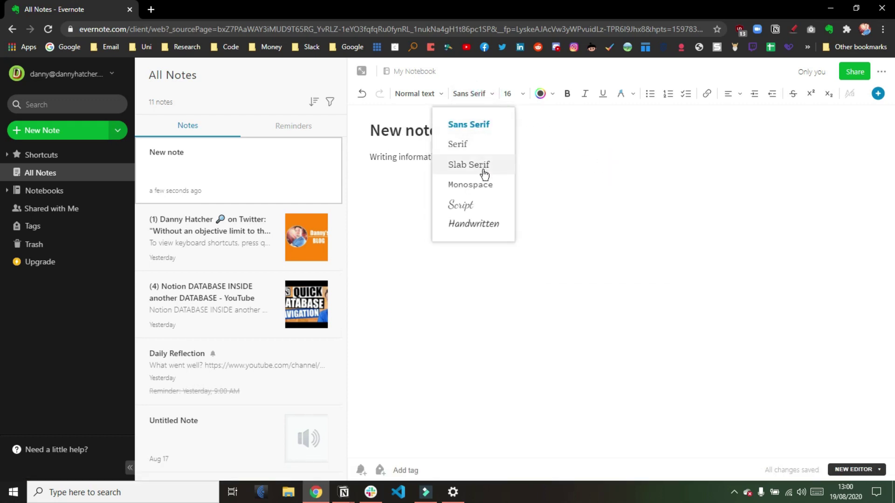
click(535, 142)
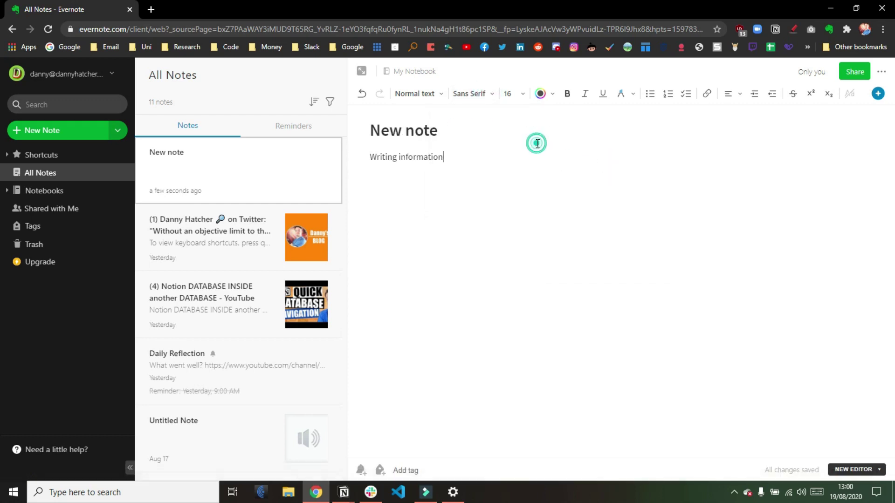
click(526, 95)
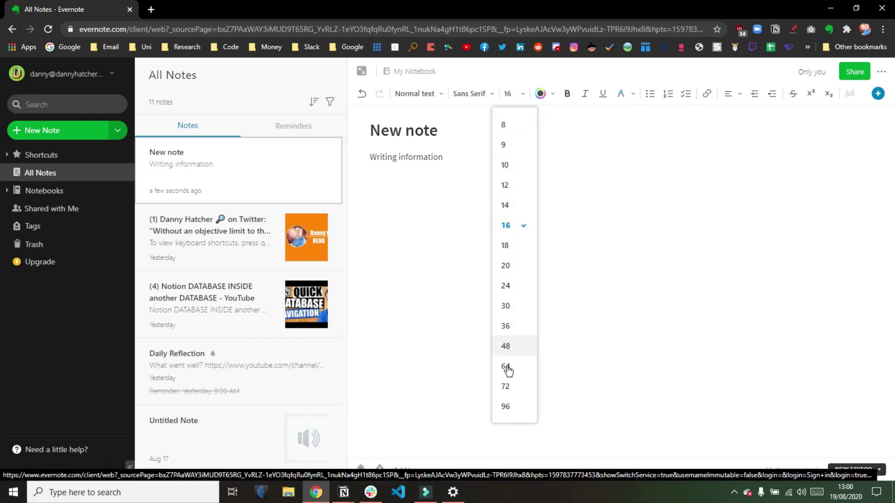
click(581, 144)
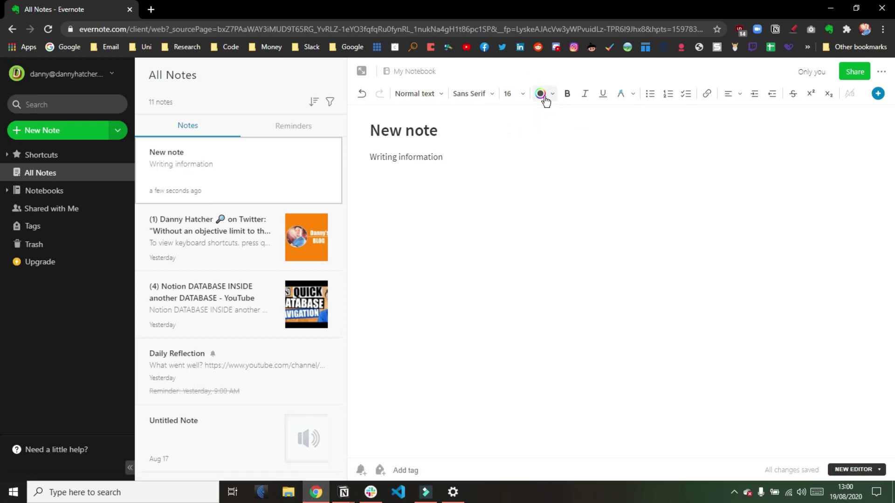
click(543, 95)
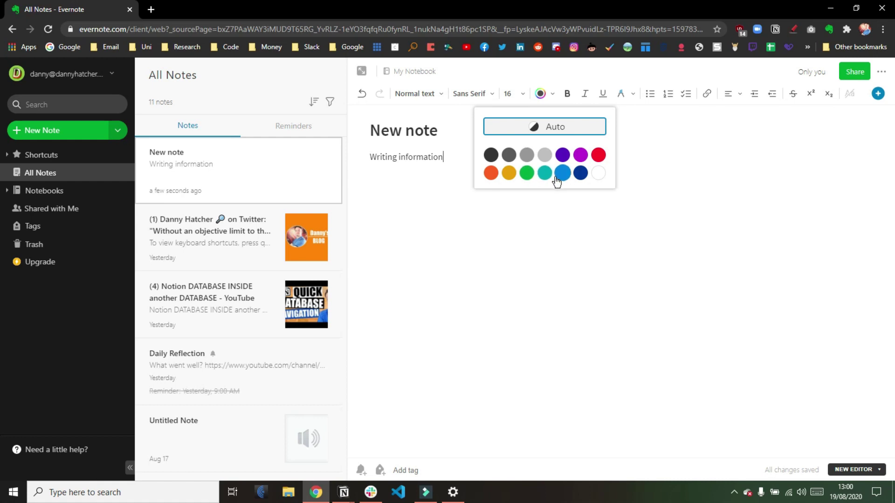
click(657, 150)
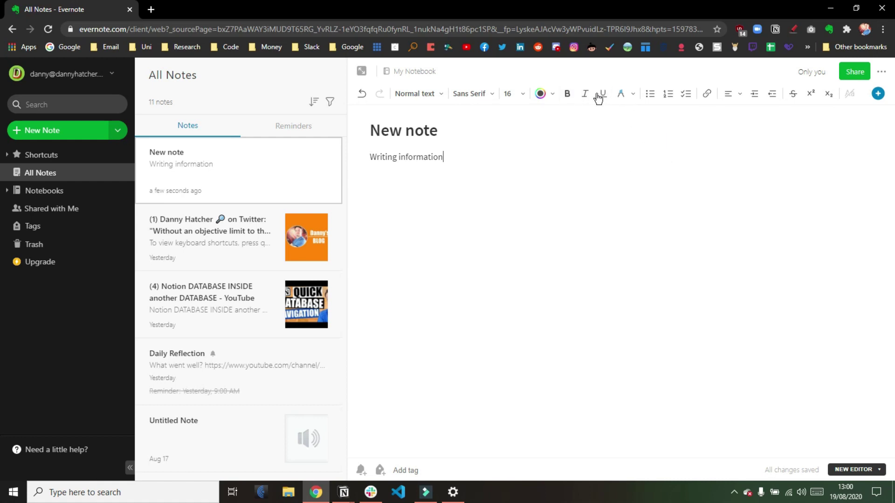
click(633, 99)
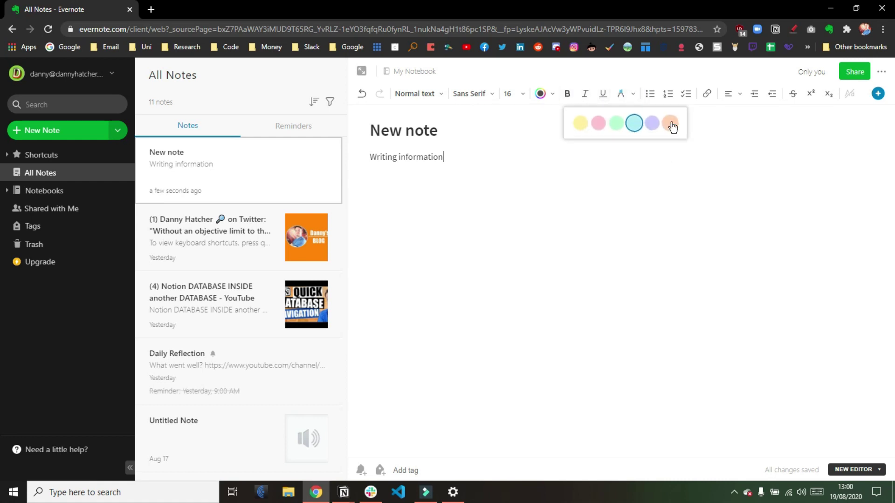
click(653, 98)
click(477, 157)
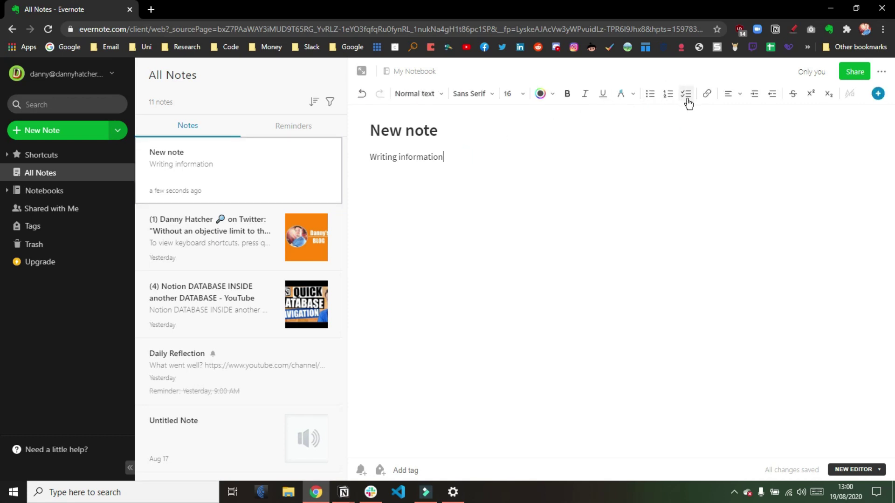
Look through the alignment and Insert options without applying anything.
click(738, 94)
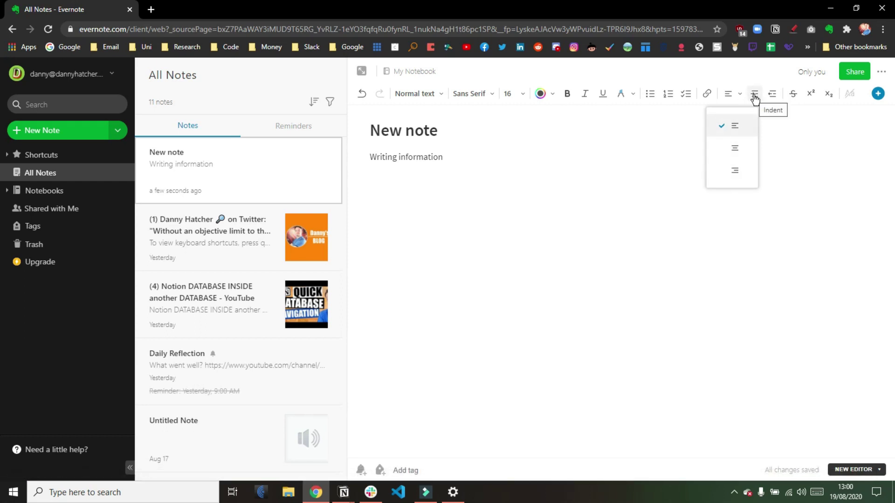
click(772, 98)
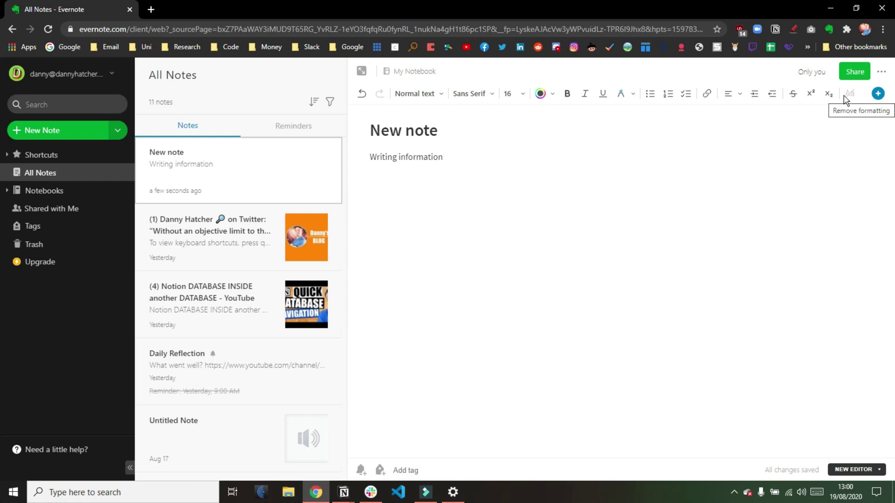
click(878, 95)
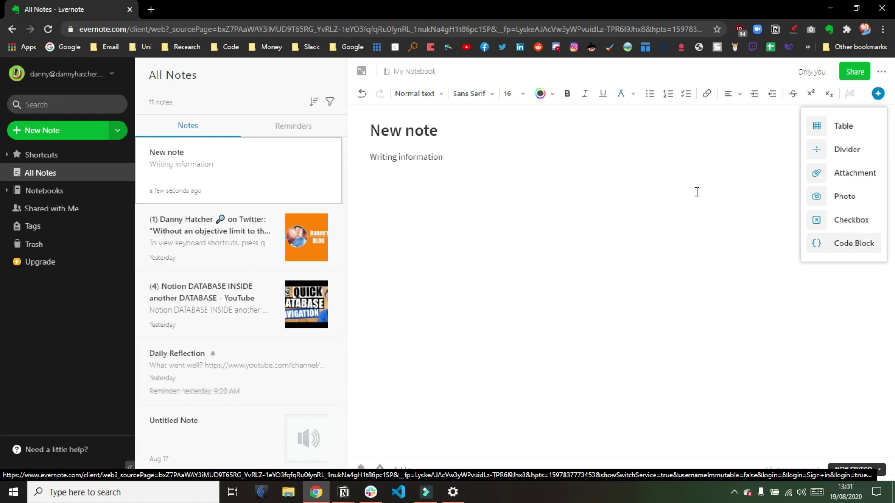
click(474, 156)
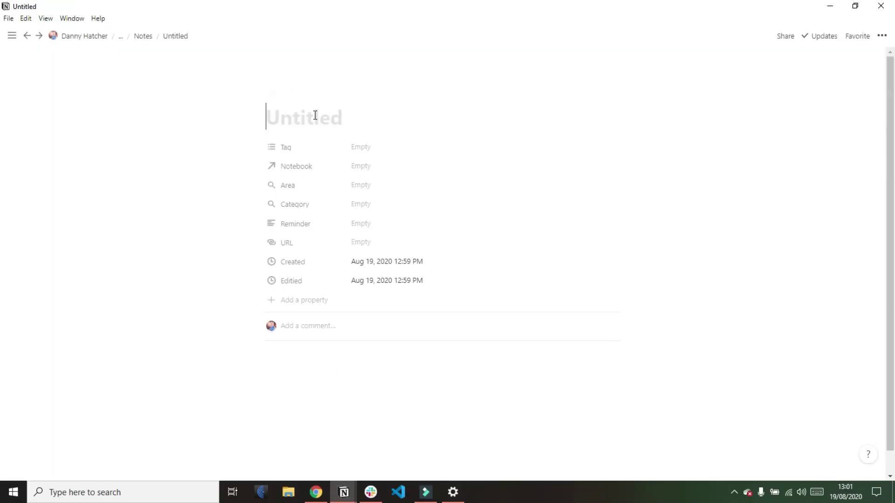
Title the Notion page 'New note' and write 'Writing information' on its body line.
text(New note)
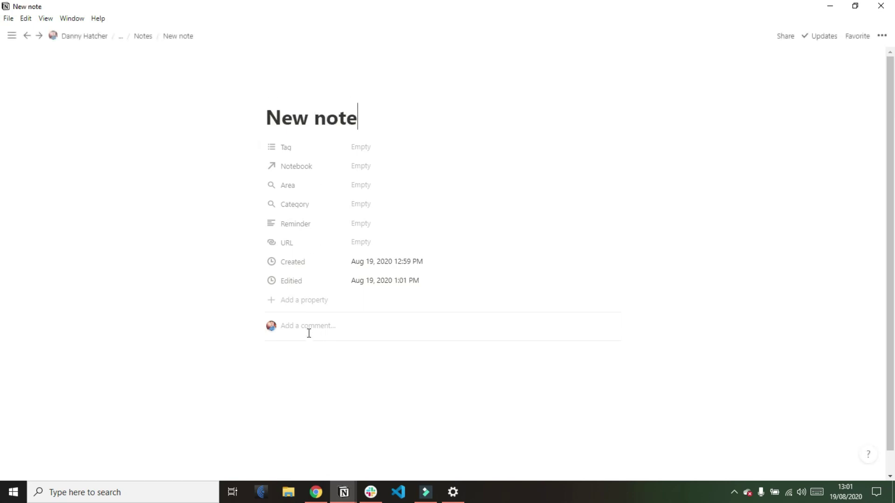
click(308, 355)
text(sriting)
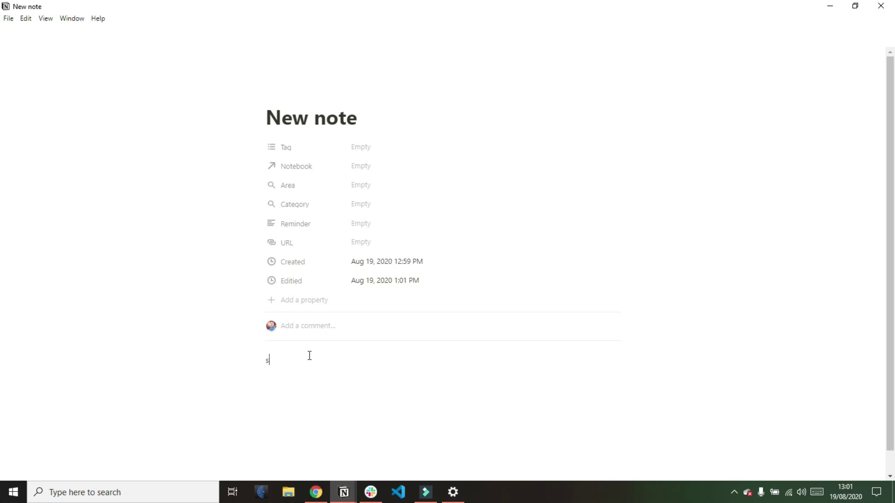
key(BackSpace)
text(Writing information)
key(ctrl+BackSpace)
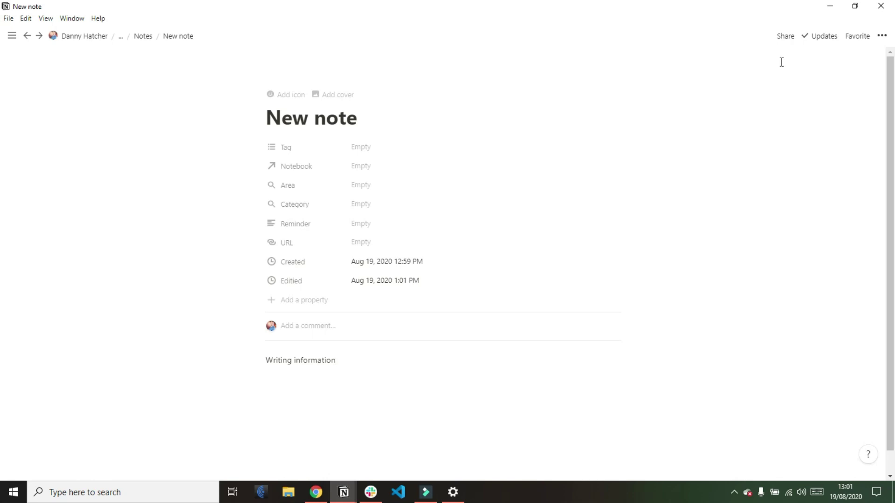
Select 'information' in Notion and check the Turn into and Comment options without changes.
double_click(304, 359)
click(290, 340)
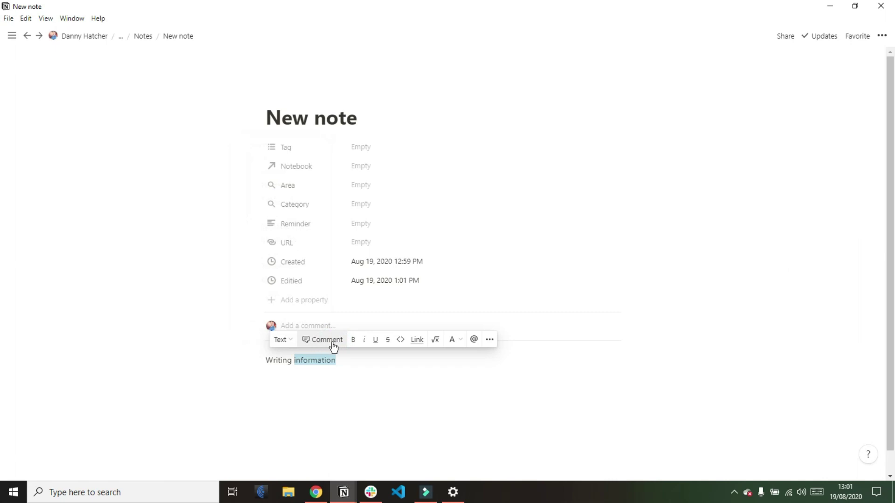
click(325, 340)
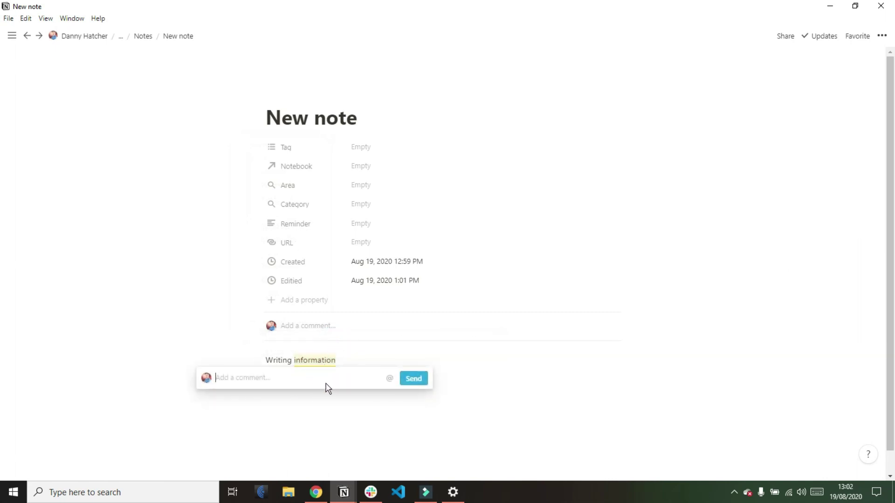
click(347, 359)
double_click(326, 359)
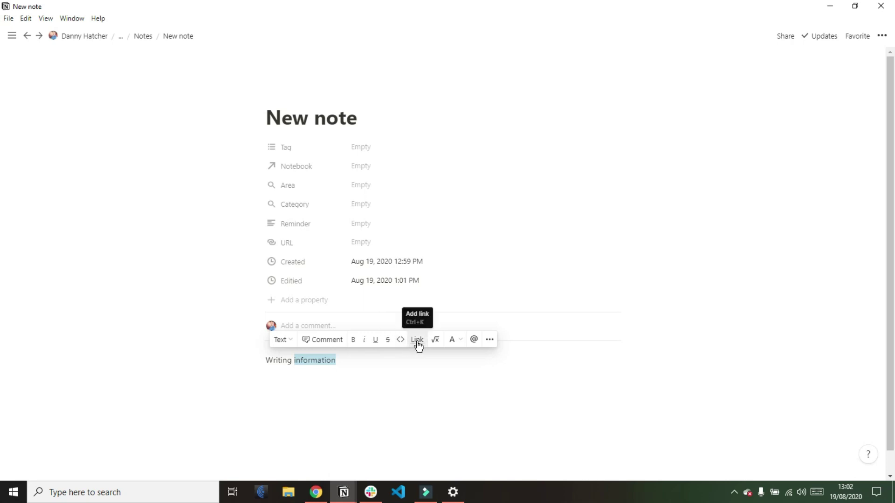
Check the text colour and block action menus for the line, leaving it unchanged.
click(461, 345)
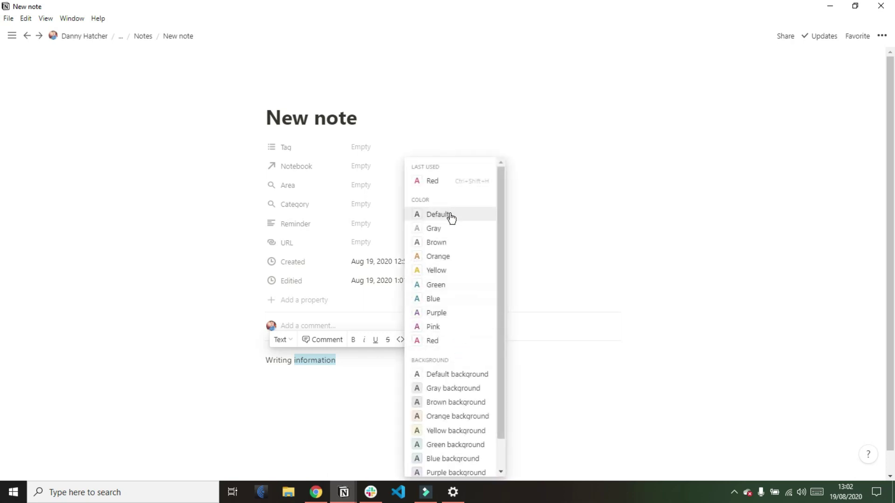
scroll(448, 344, down, 1)
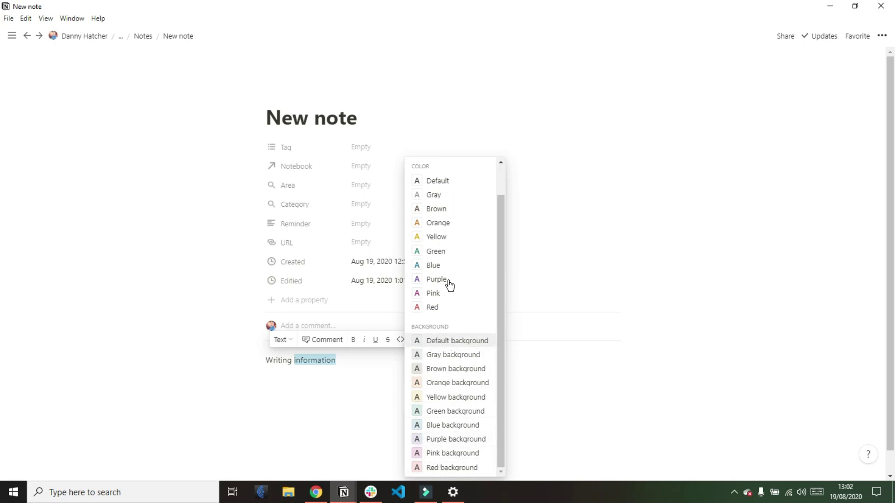
scroll(449, 280, up, 1)
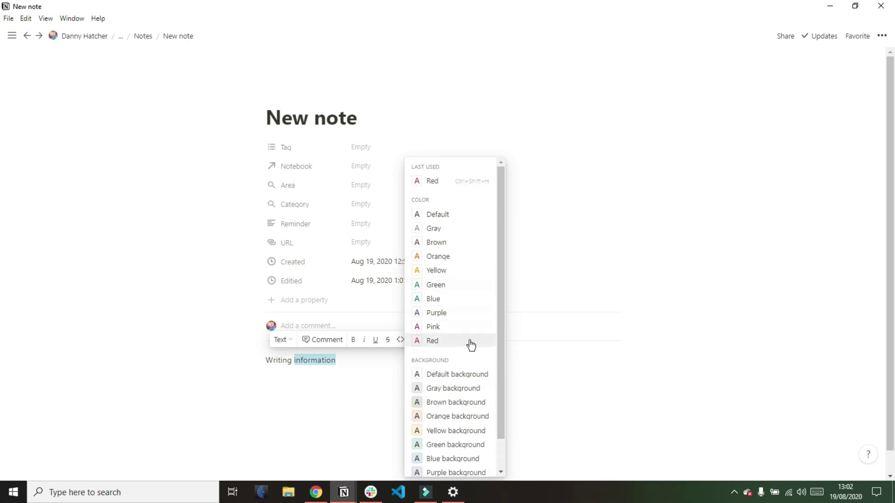
key(Escape)
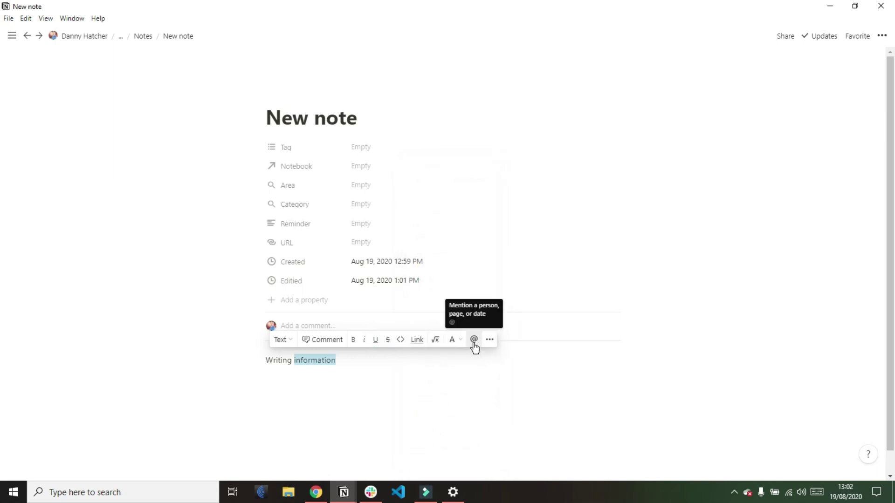
click(491, 345)
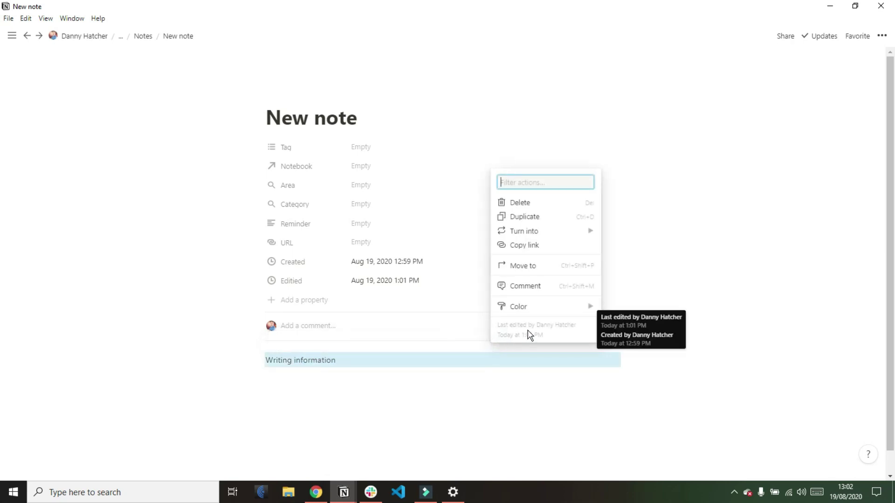
mouse_move(527, 308)
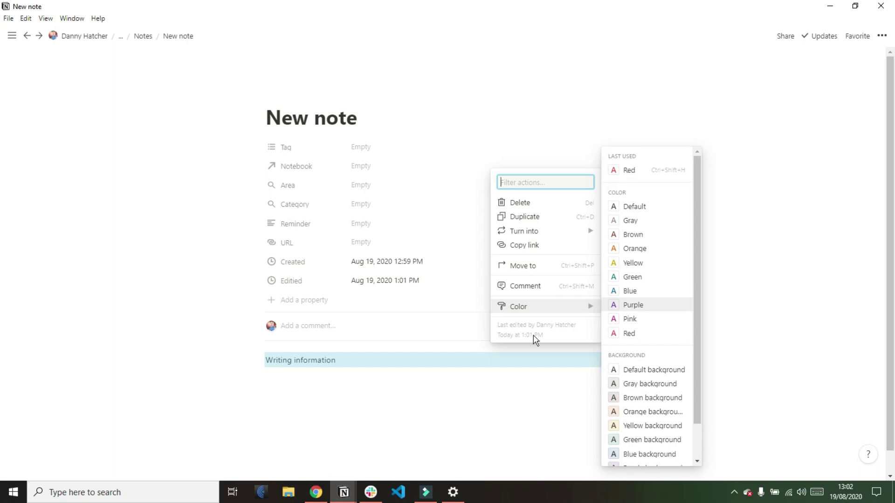
click(434, 359)
click(435, 358)
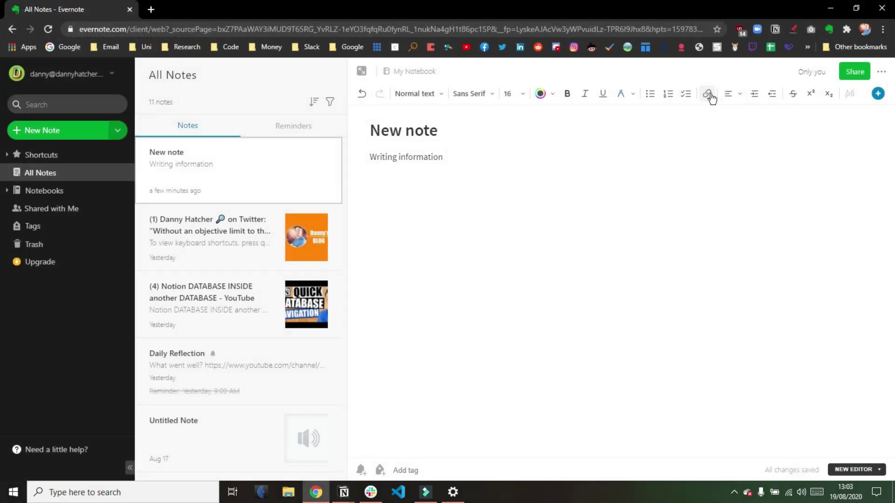
In Evernote, insert the word 'text' linked to the note's own web address.
click(706, 93)
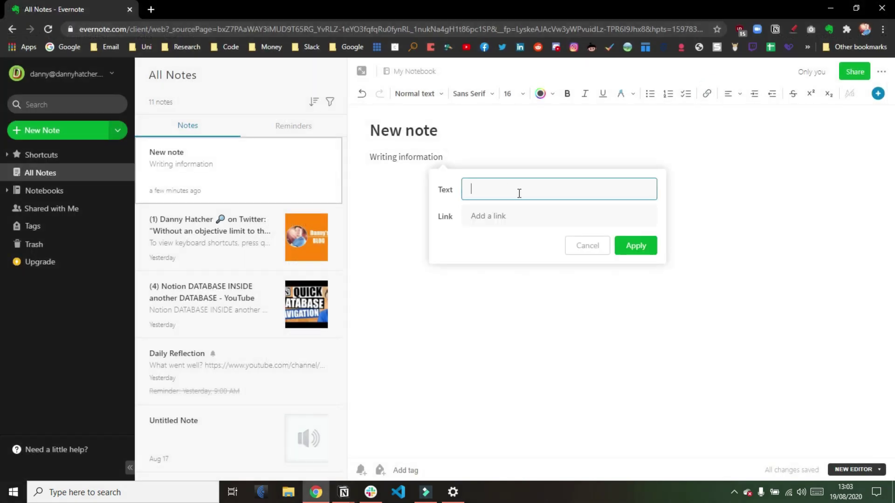
click(463, 31)
key(ctrl+c)
click(513, 215)
key(ctrl+v)
click(635, 245)
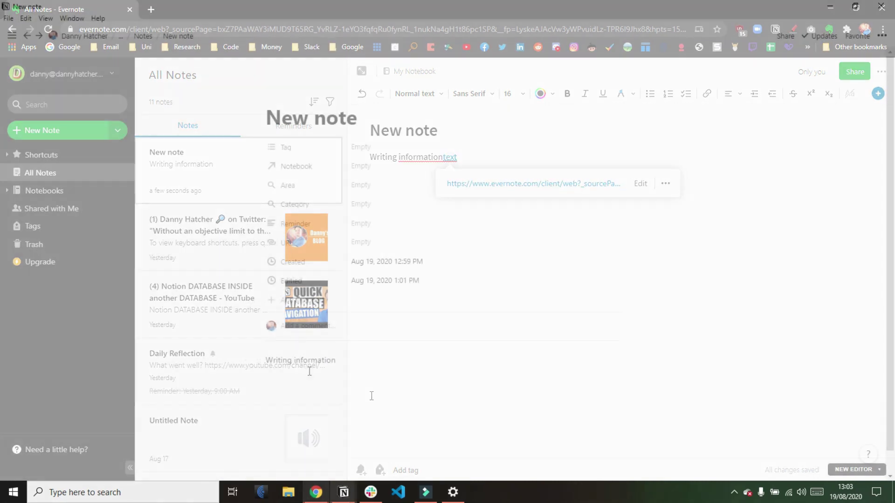
In Notion, link the word 'information' to the copied Evernote note address.
drag(295, 360, 336, 362)
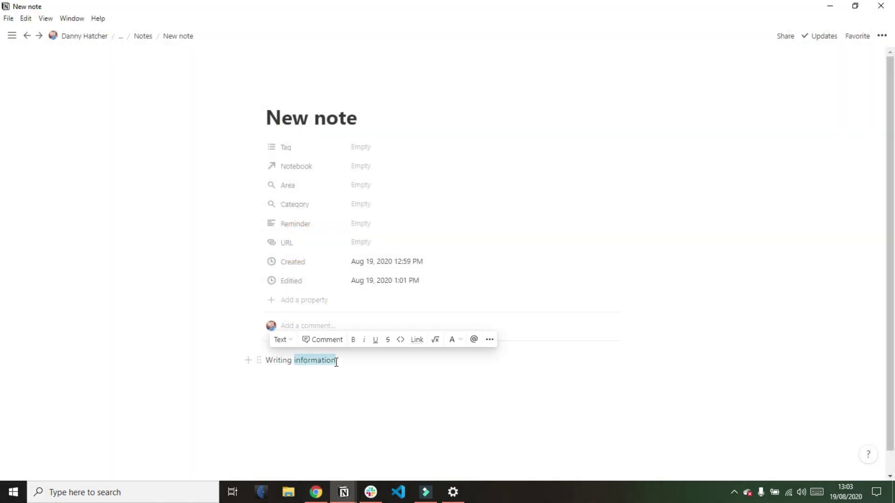
click(433, 339)
key(ctrl+v)
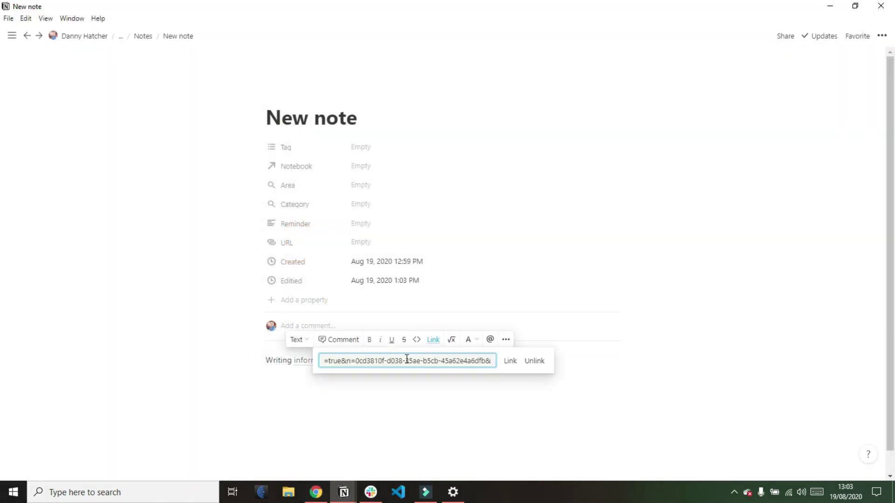
click(413, 366)
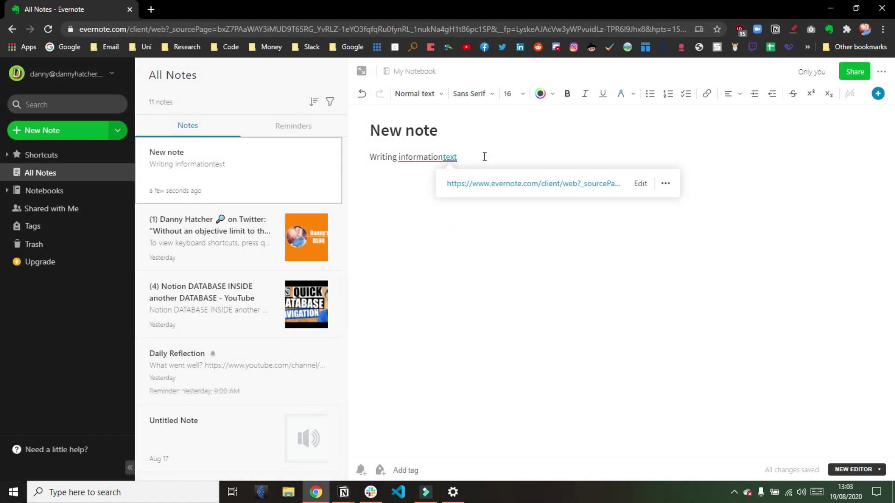
Insert a divider and a two-by-two table below the text, with a checkbox in the first cell.
click(876, 94)
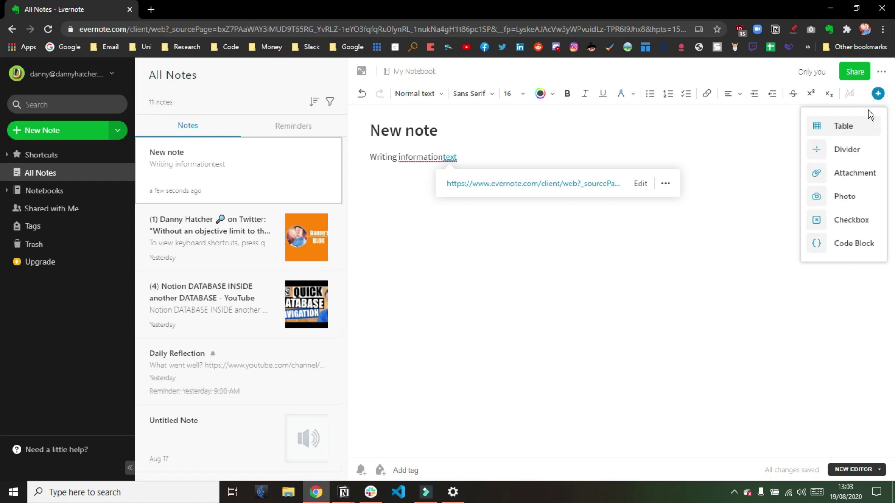
click(849, 148)
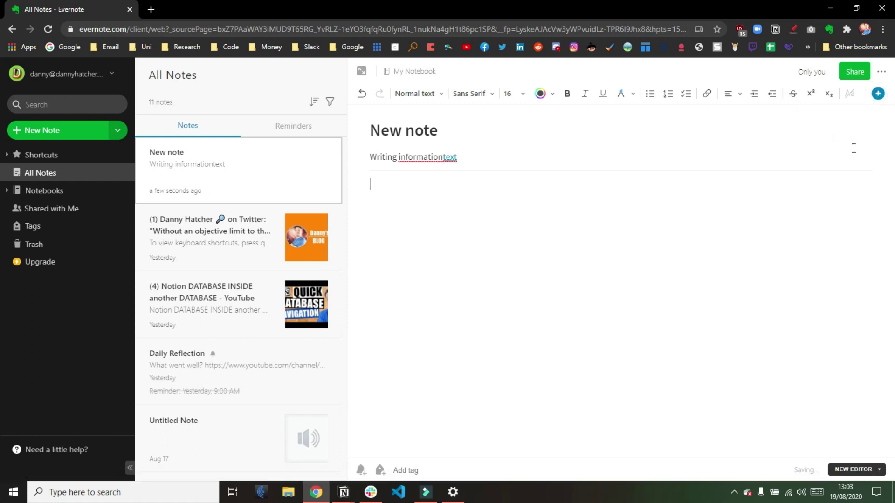
click(878, 95)
click(859, 123)
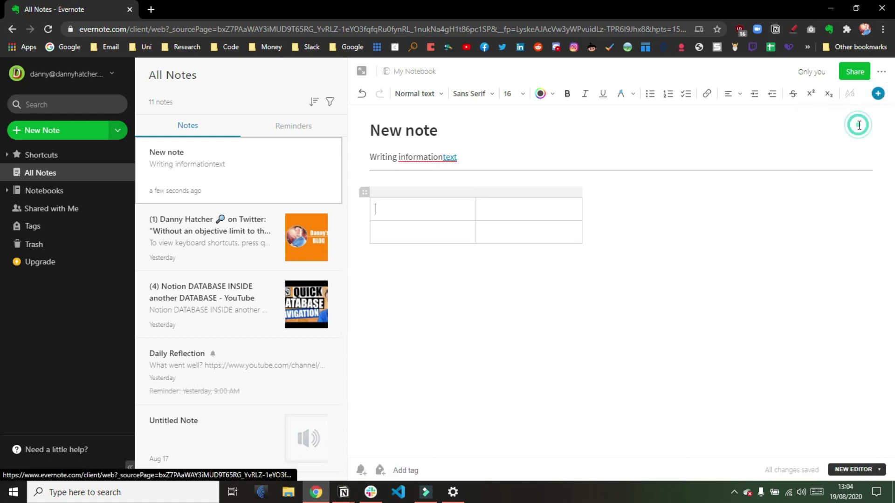
click(880, 96)
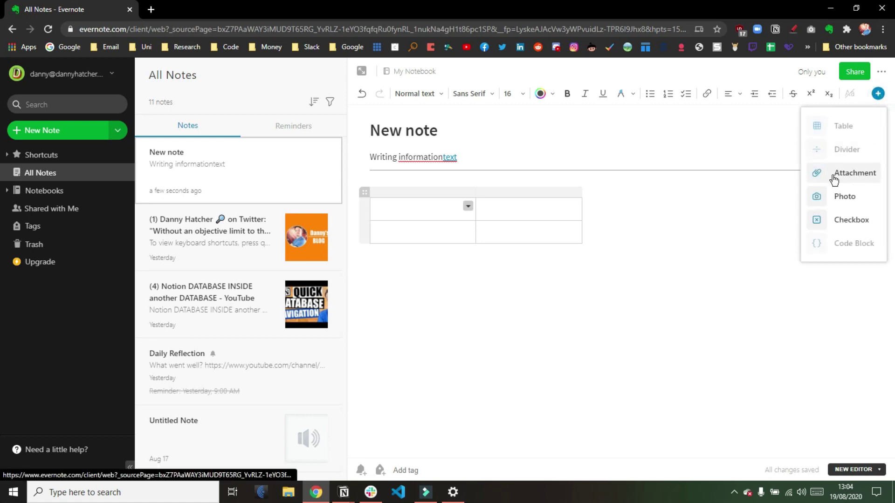
click(844, 215)
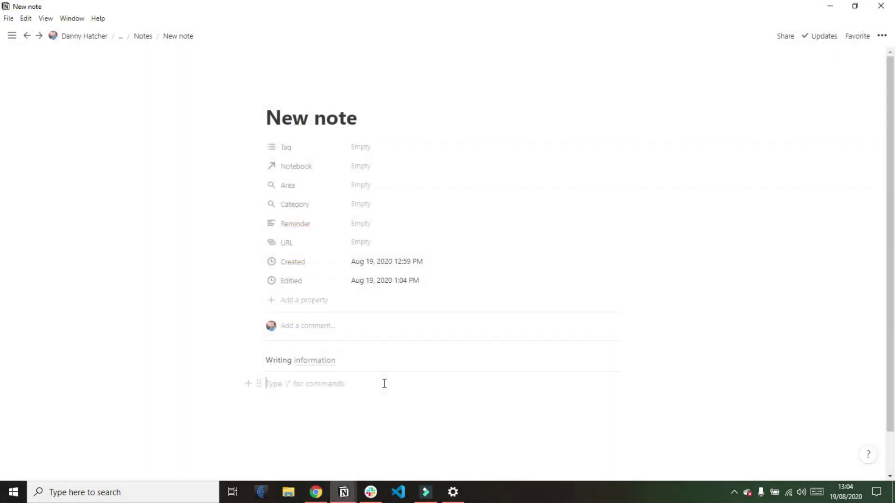
Build a long line of em dashes using the Windows symbol picker and repeated pasting.
text(-)
key(super+period)
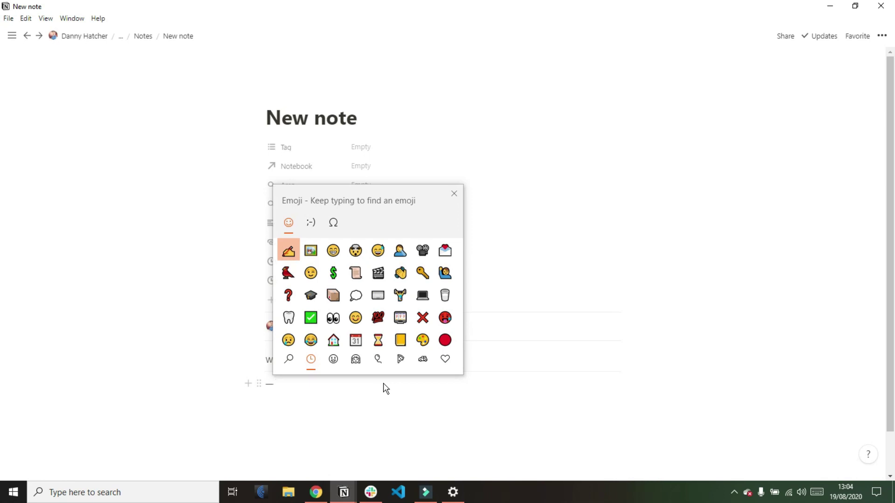
click(333, 222)
click(333, 340)
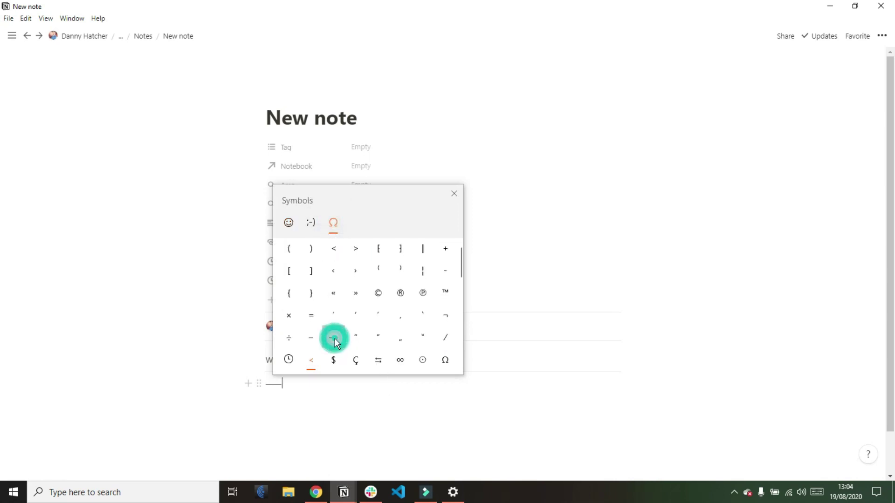
click(299, 382)
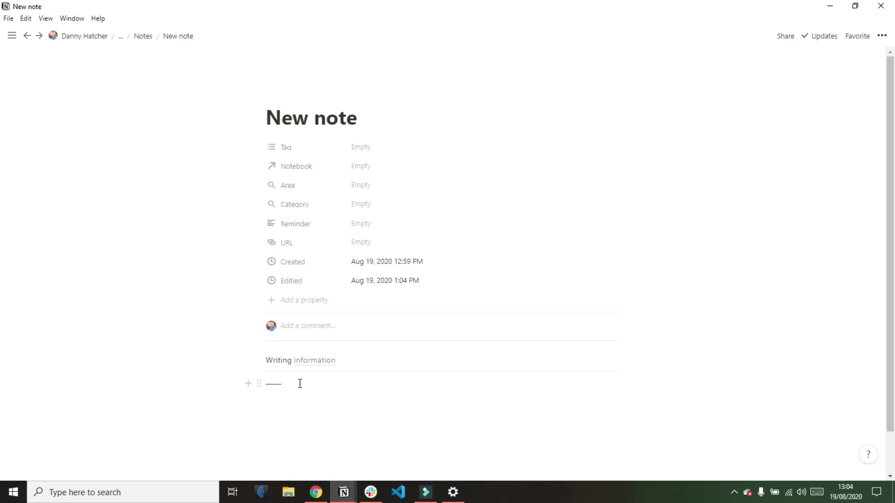
key(shift+Left)
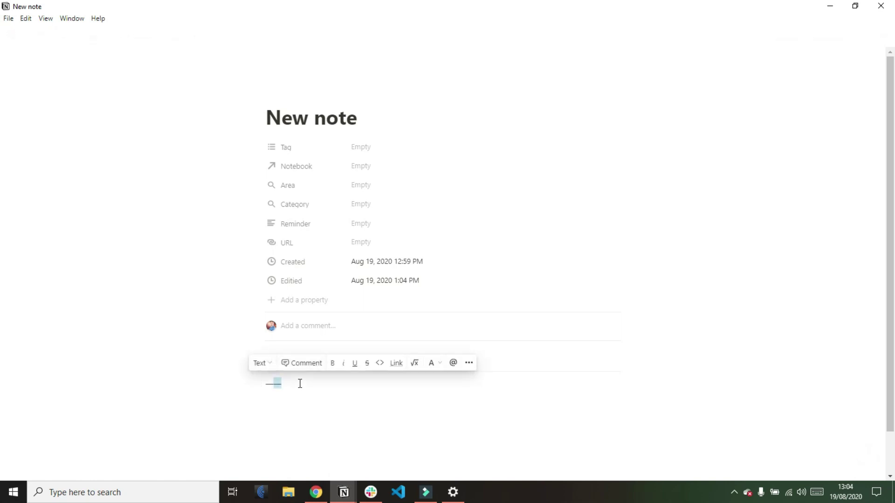
click(299, 383)
key(ctrl+v)
key(ctrl+v)
key(ctrl+v)
key(ctrl+v)
key(ctrl+v)
key(ctrl+v)
key(ctrl+v)
key(ctrl+v)
key(ctrl+v)
key(ctrl+v)
key(ctrl+v)
key(ctrl+v)
key(ctrl+v)
key(ctrl+v)
key(ctrl+v)
key(ctrl+v)
key(ctrl+v)
key(ctrl+v)
key(ctrl+v)
key(ctrl+v)
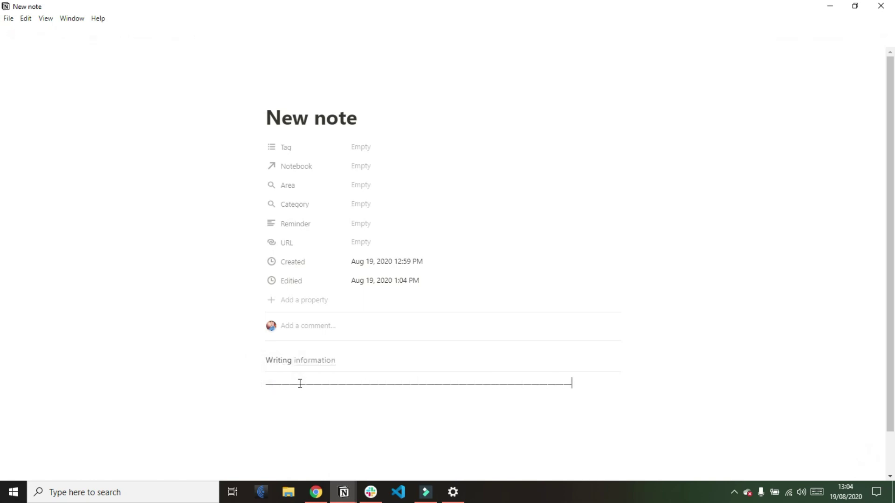
Wrap the dash line in $$\color{orange}…$$ so it renders as an orange line.
click(266, 383)
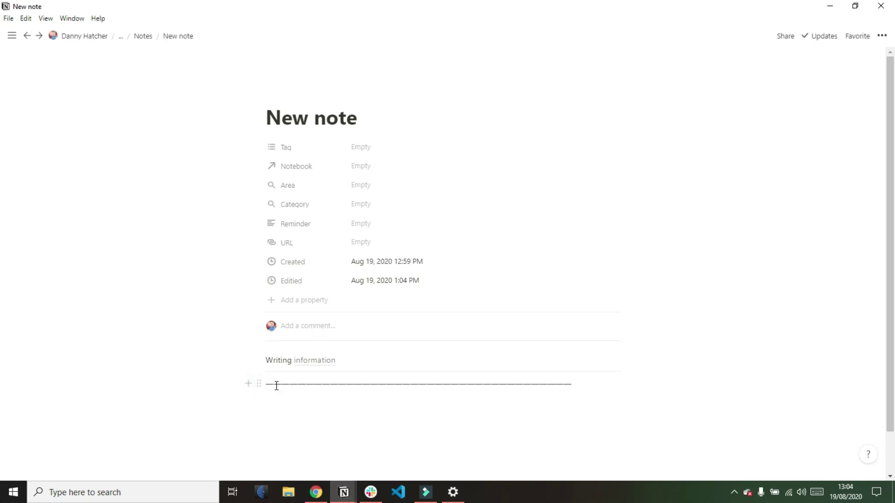
text($$)
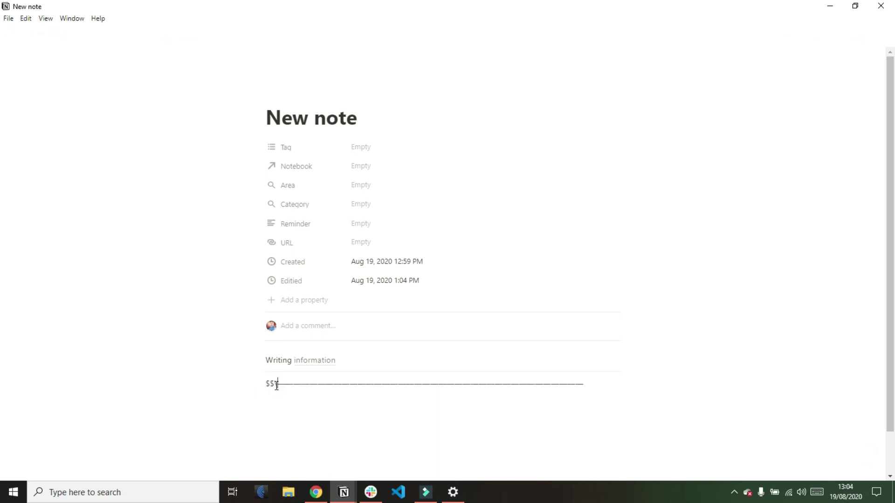
text(\color{orange)
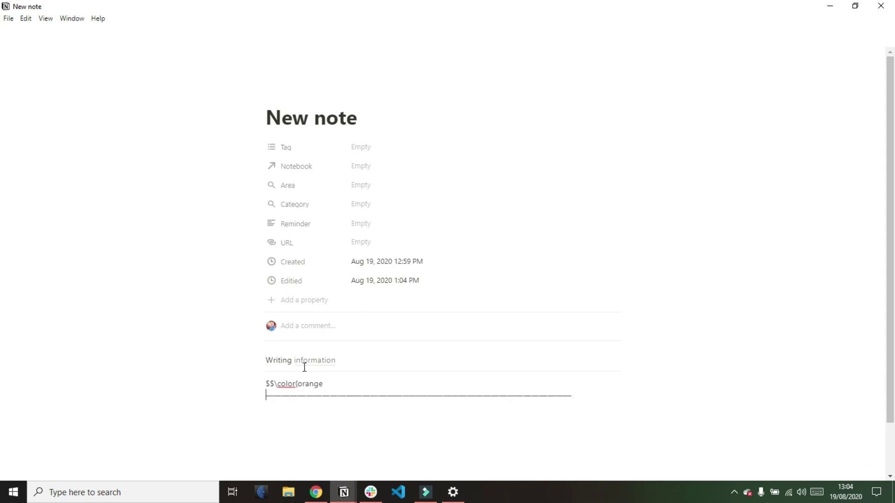
text(})
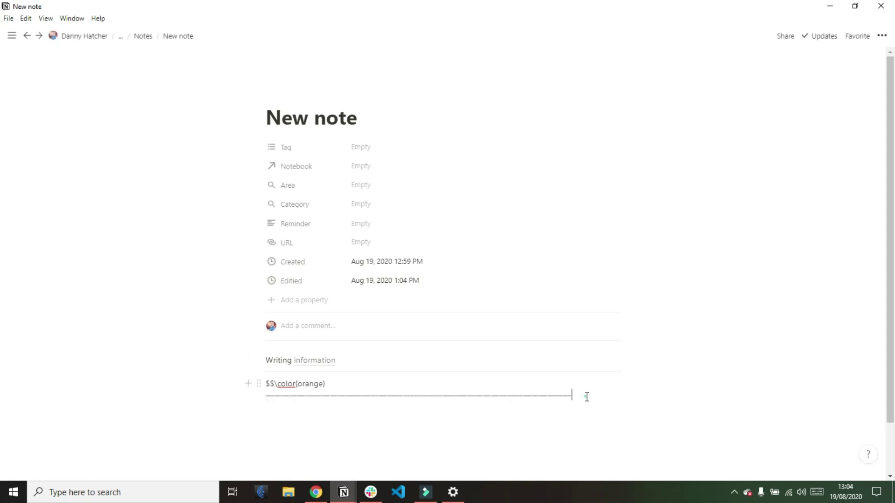
click(587, 396)
text($$)
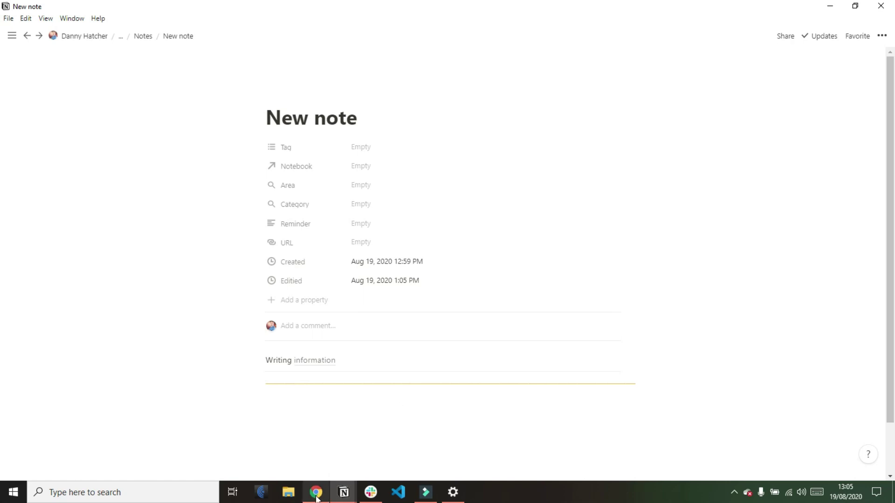
Insert an inline table below the orange line with /table, try it out, then delete it.
mouse_move(315, 491)
mouse_move(328, 450)
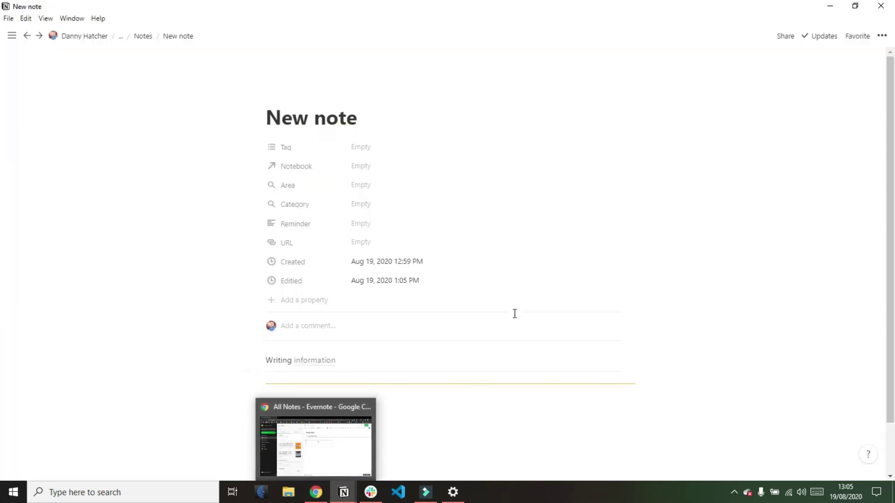
click(399, 398)
text(/tabl)
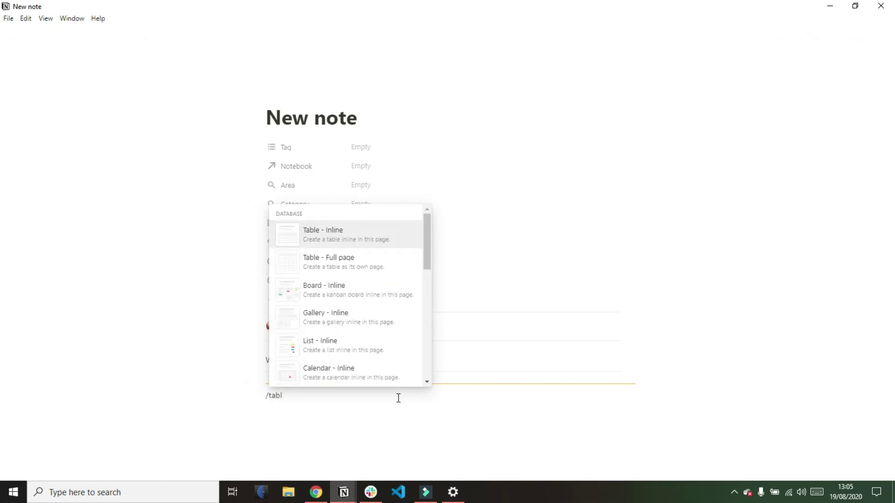
key(Return)
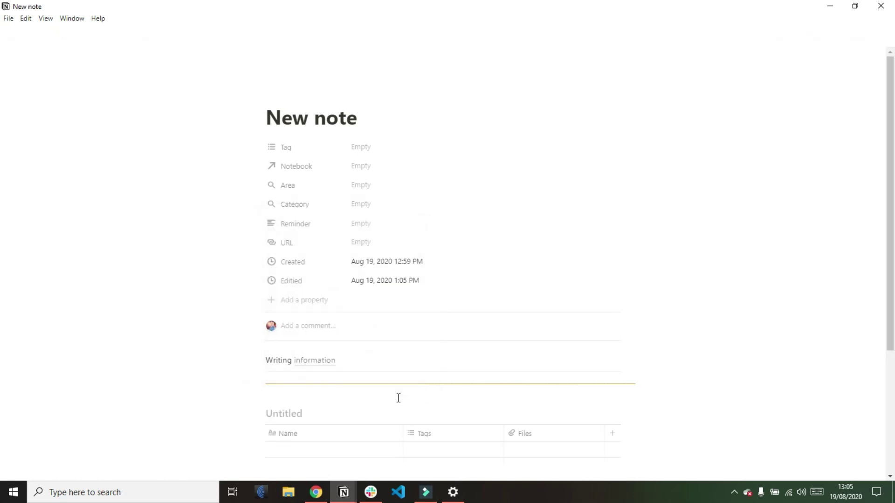
scroll(398, 397, down, 3)
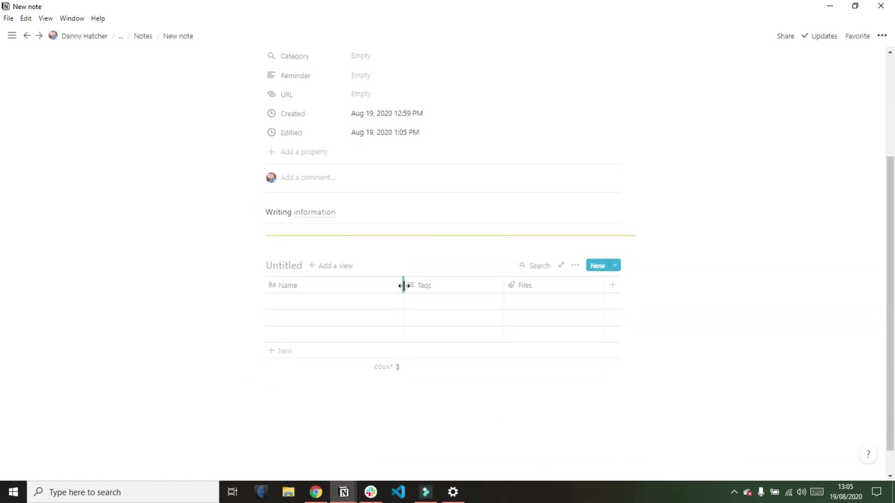
drag(333, 291, 321, 291)
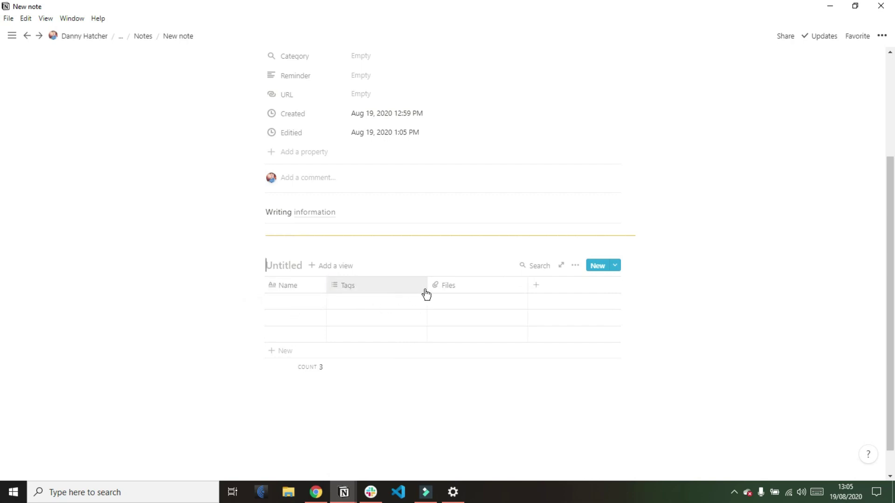
scroll(443, 293, up, 1)
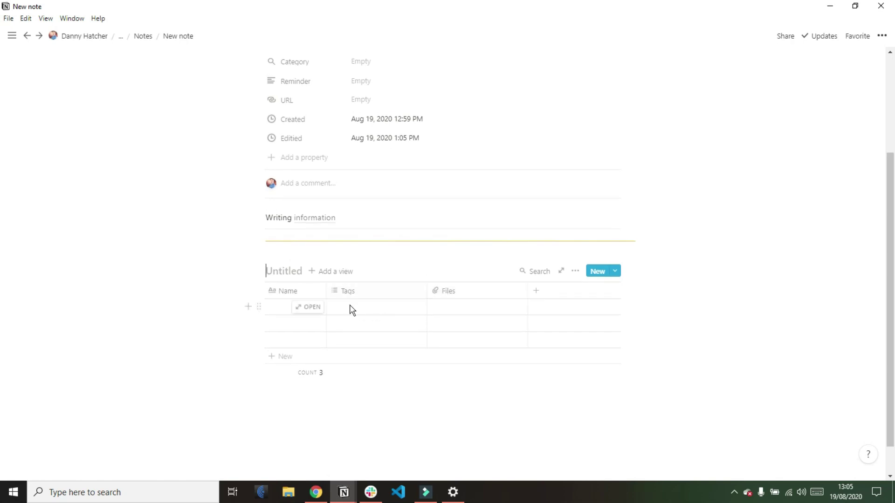
click(311, 307)
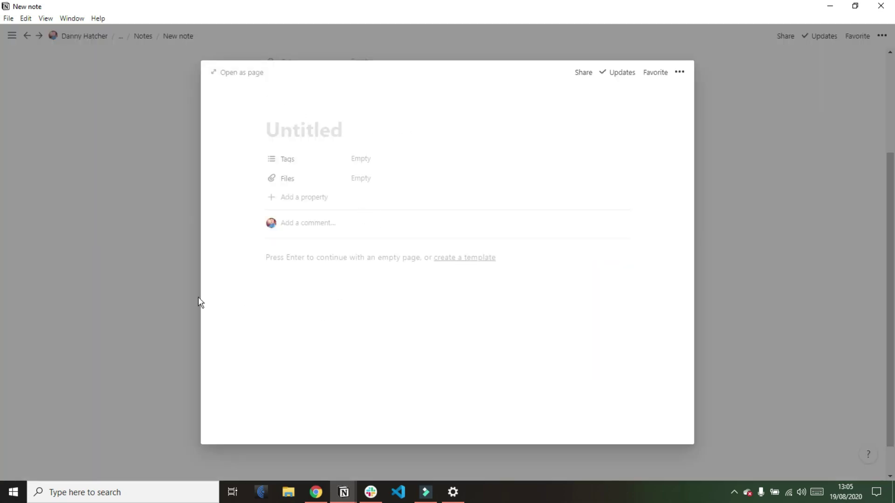
click(161, 307)
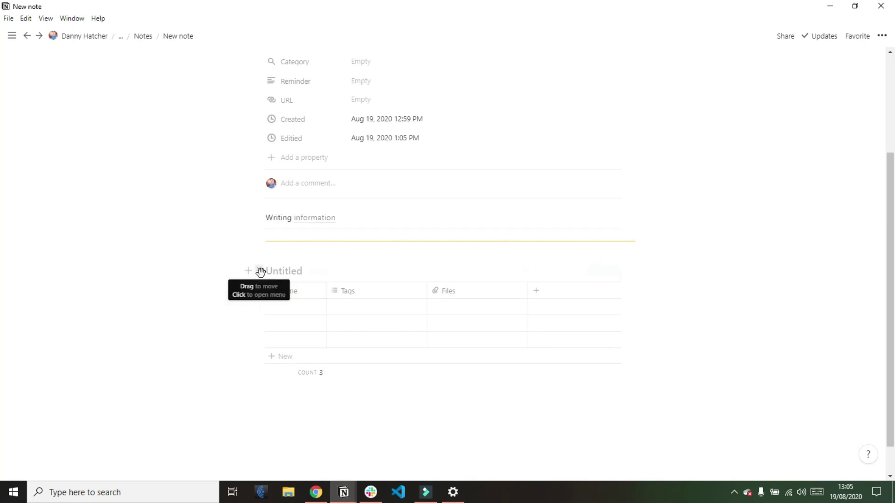
click(260, 272)
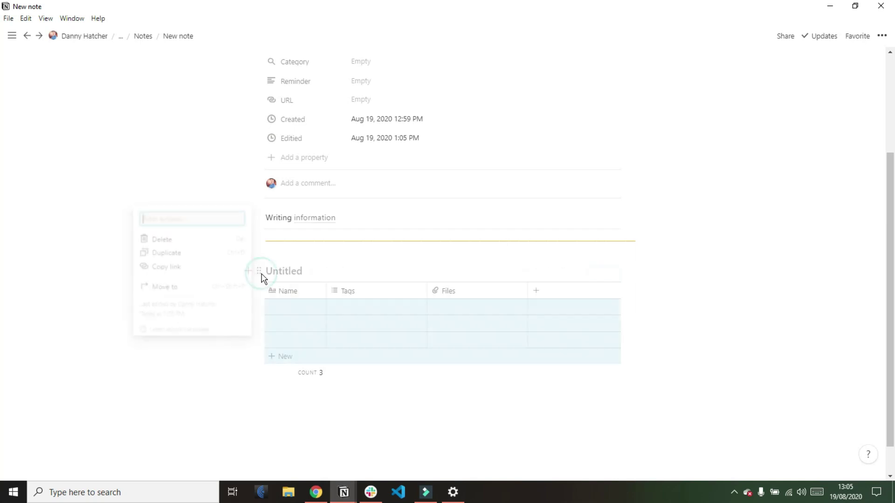
click(210, 241)
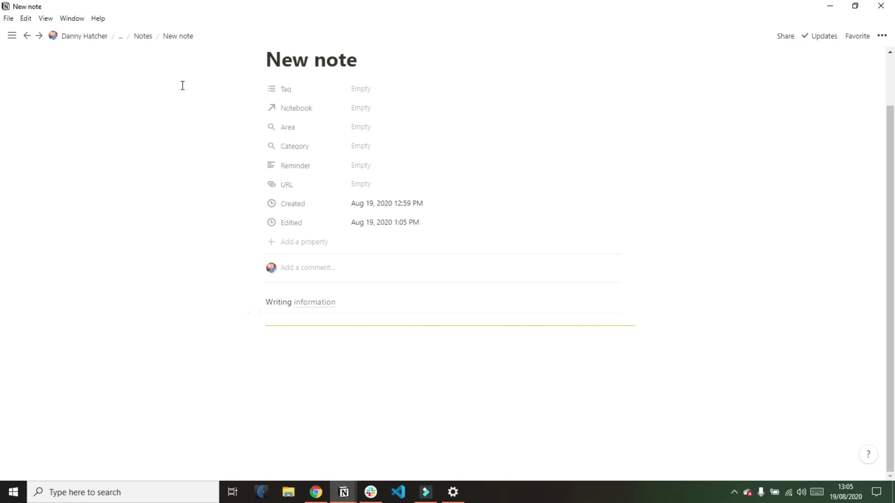
Go to the Notion Vs Evernote page via the breadcrumb and glance at Evernote's shortcuts list.
click(121, 36)
click(126, 66)
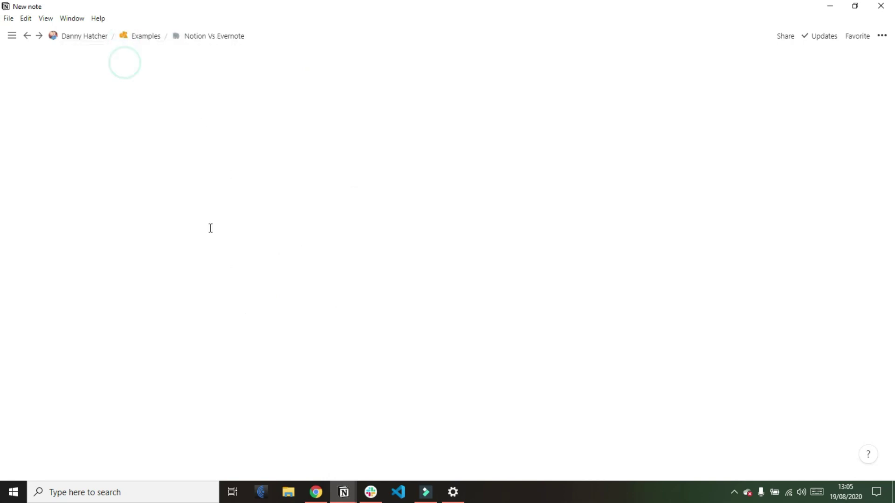
click(316, 492)
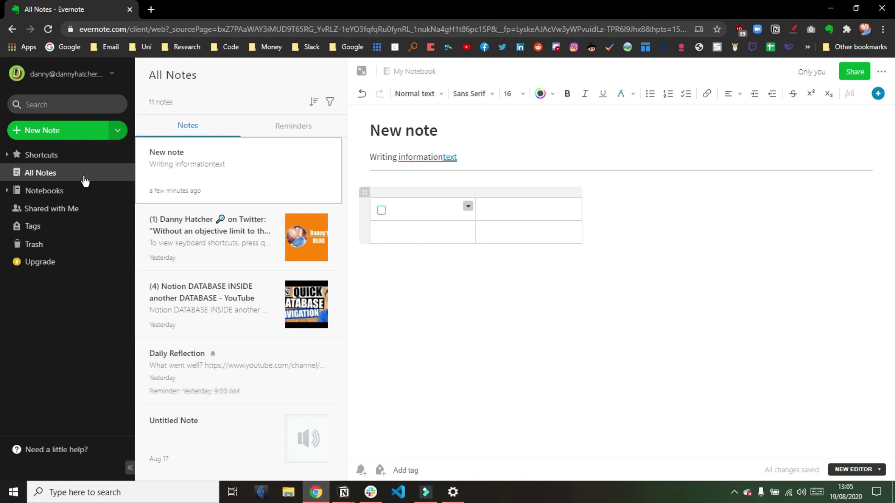
click(8, 156)
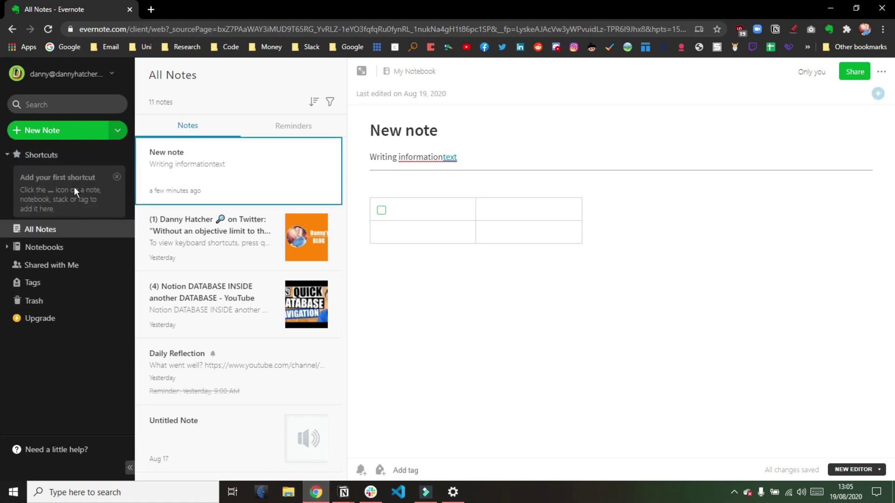
click(344, 492)
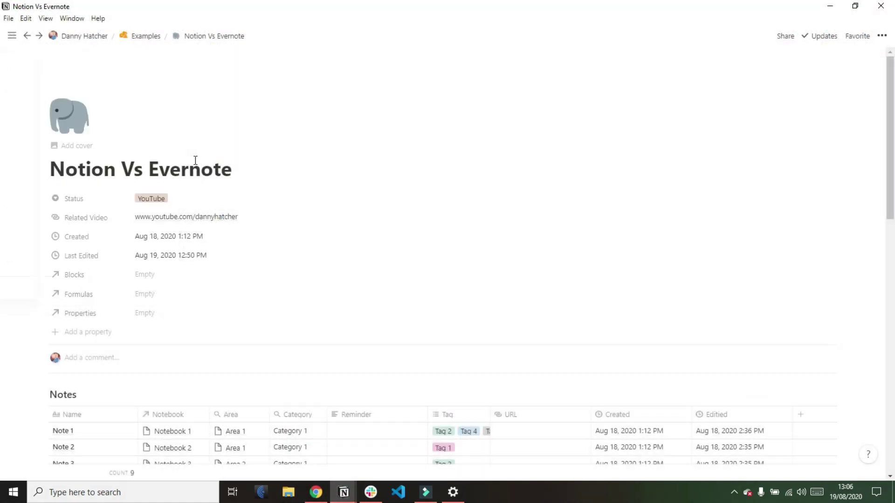
Pin Note 1 to favorites from its preview and adjust its sidebar favorites entry.
scroll(195, 420, down, 3)
click(122, 283)
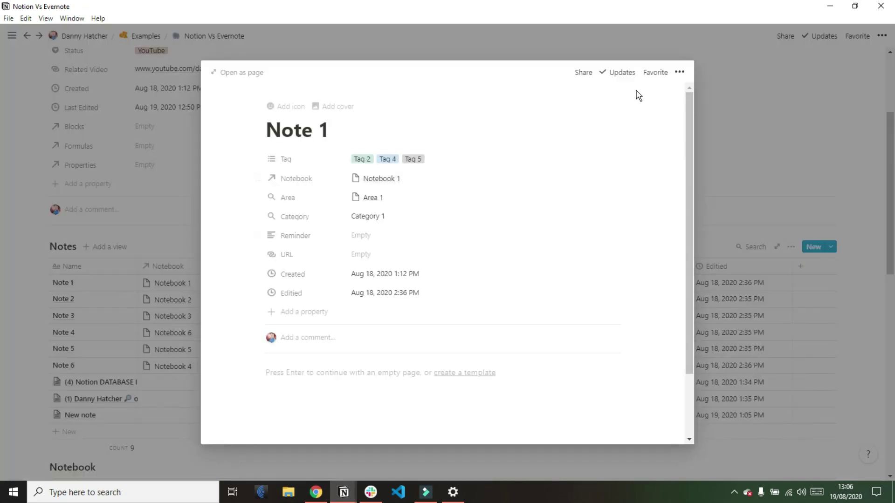
click(656, 72)
key(Escape)
mouse_move(10, 184)
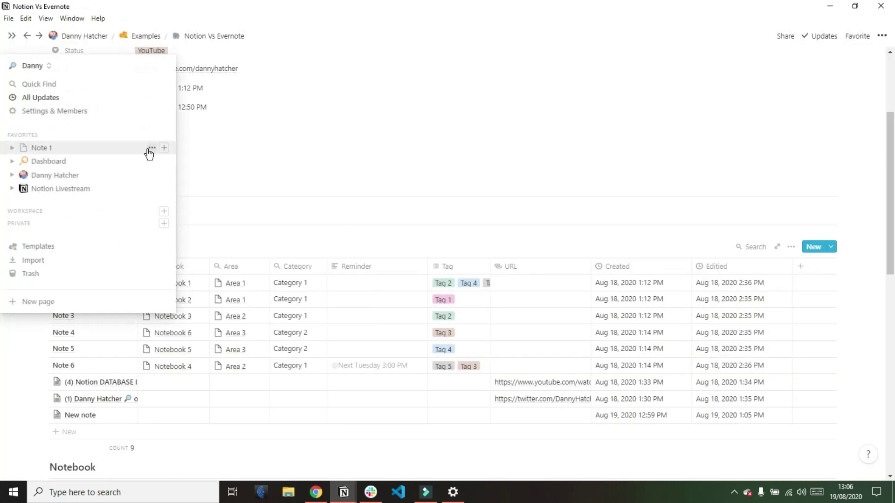
click(152, 147)
click(174, 159)
In Evernote, collapse Shortcuts and open the full Notebooks list view.
click(311, 492)
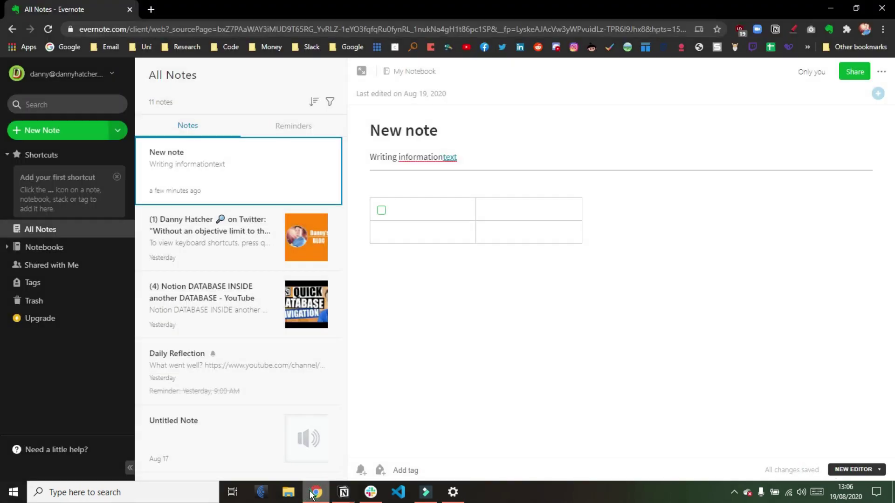
click(15, 155)
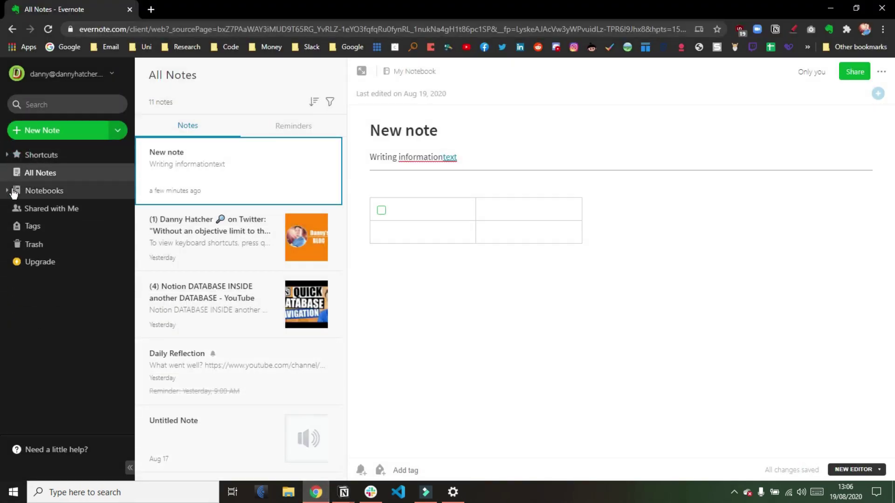
click(13, 193)
click(32, 195)
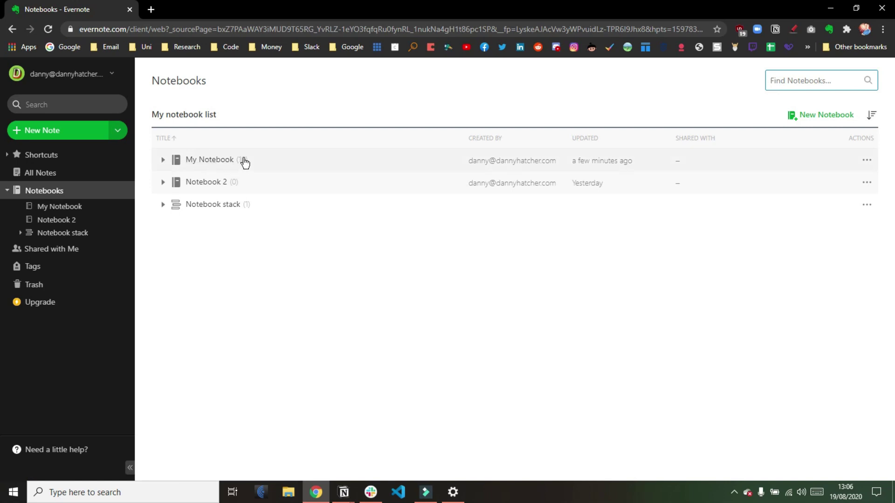
Peek into My Notebook, then expand the Notebook stack and Notebook 1 to show its note.
click(163, 161)
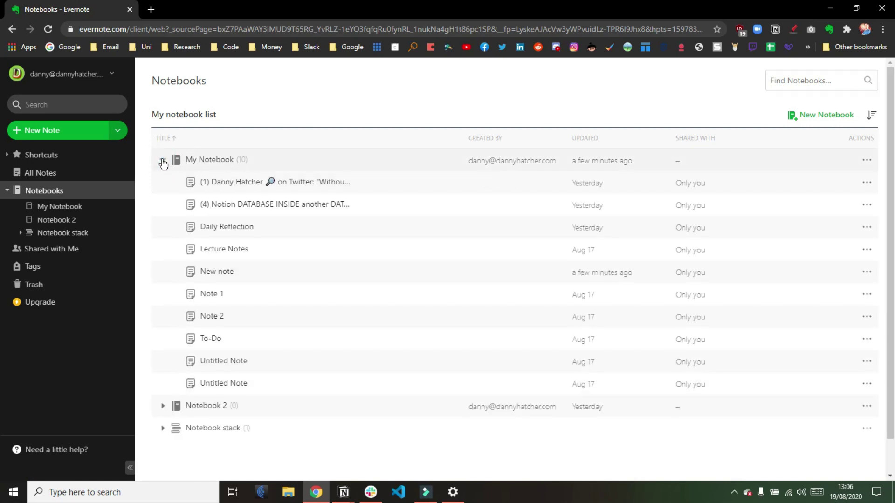
click(163, 161)
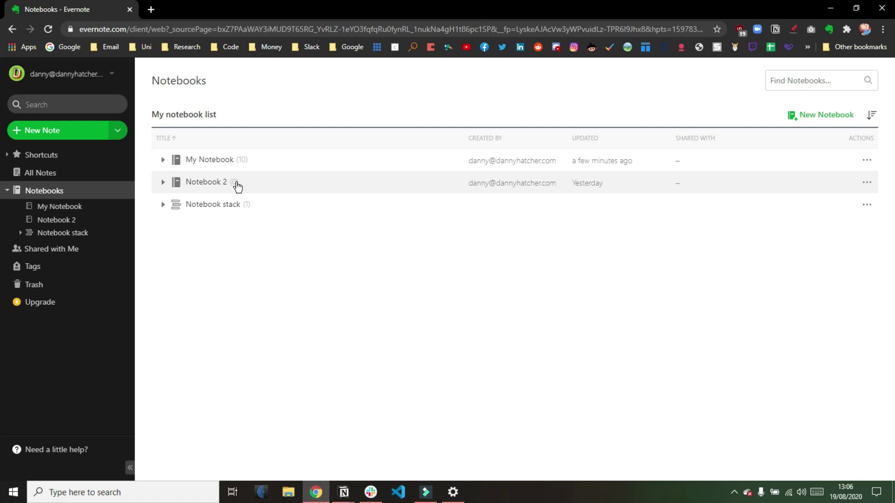
click(162, 204)
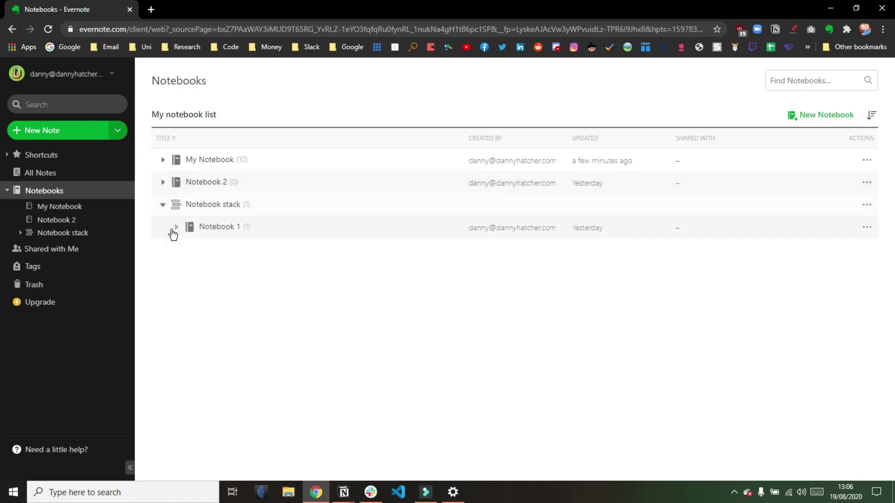
click(176, 227)
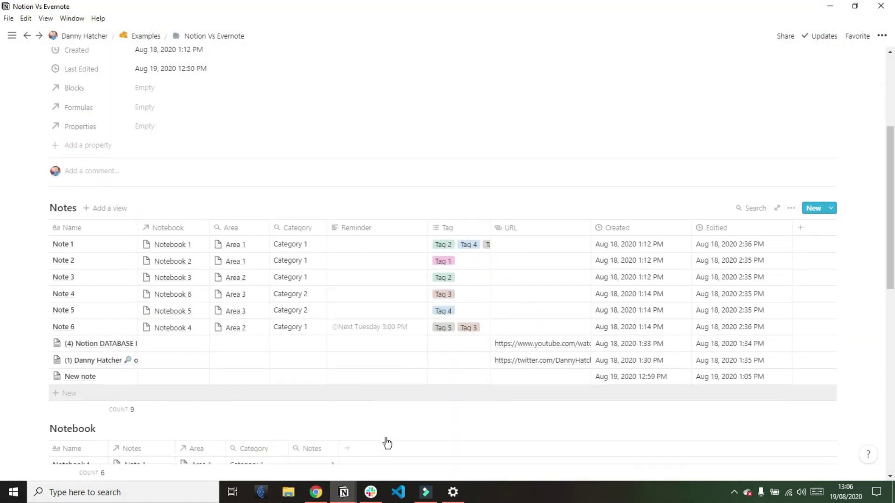
Check Note 6's Notebook relation stays on Notebook 4, then scroll to the Notebook table.
scroll(387, 443, down, 1)
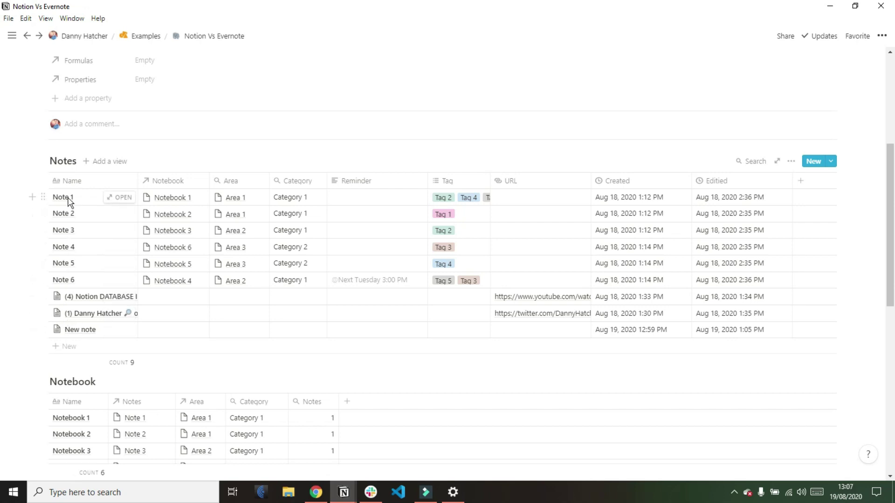
click(180, 281)
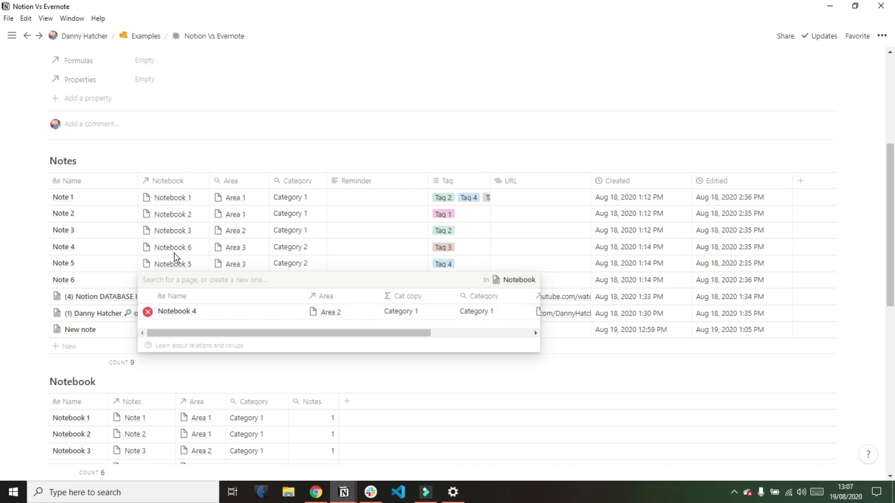
click(174, 253)
scroll(176, 307, down, 3)
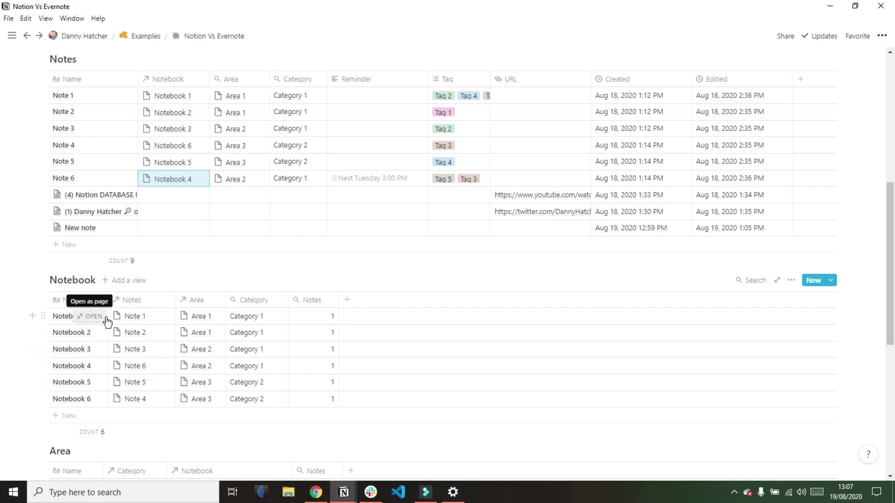
Move the Notebook table's Notes count column beside Name, then scroll to the Category table.
drag(310, 302, 130, 305)
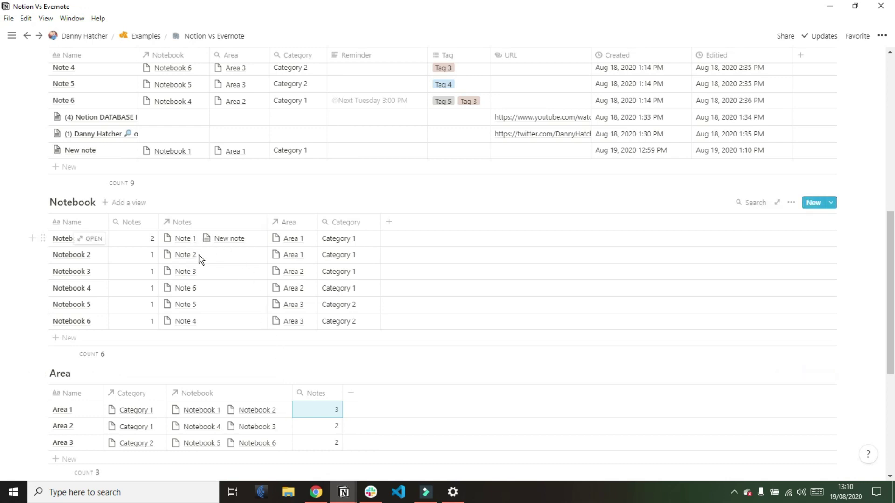
click(339, 380)
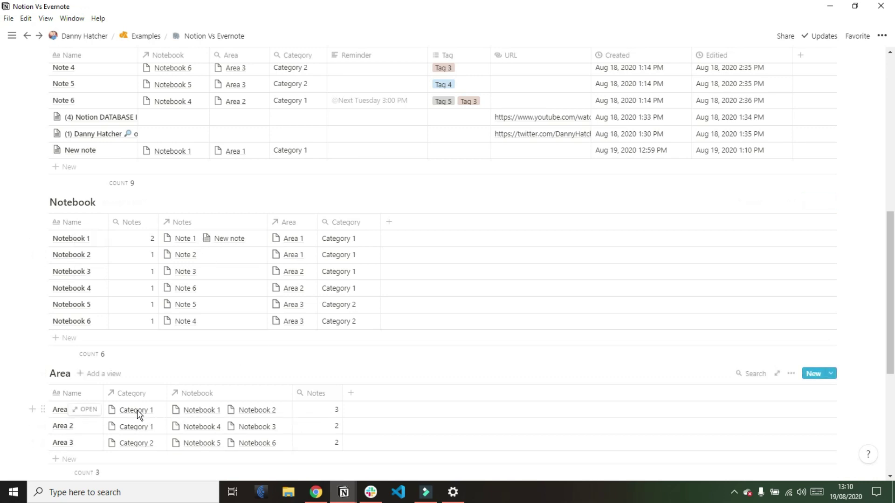
scroll(139, 415, down, 3)
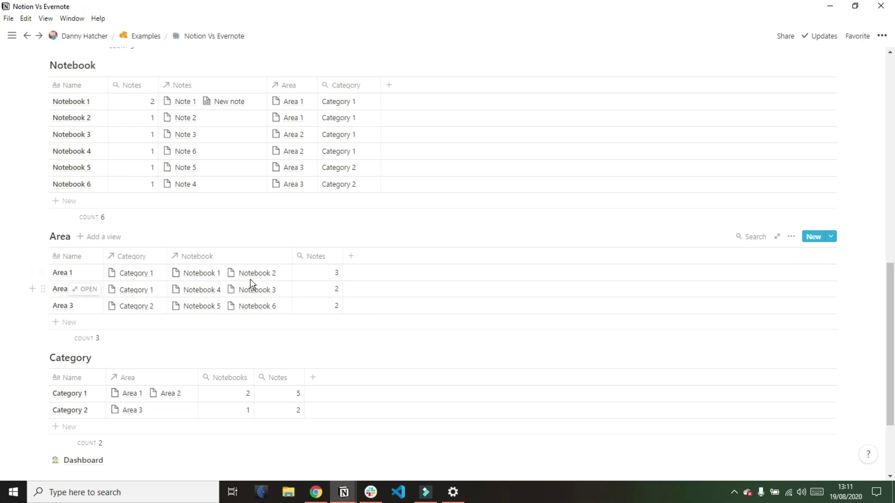
Set Category 1's Notebooks rollup calculation to Count unique values.
click(232, 397)
click(232, 396)
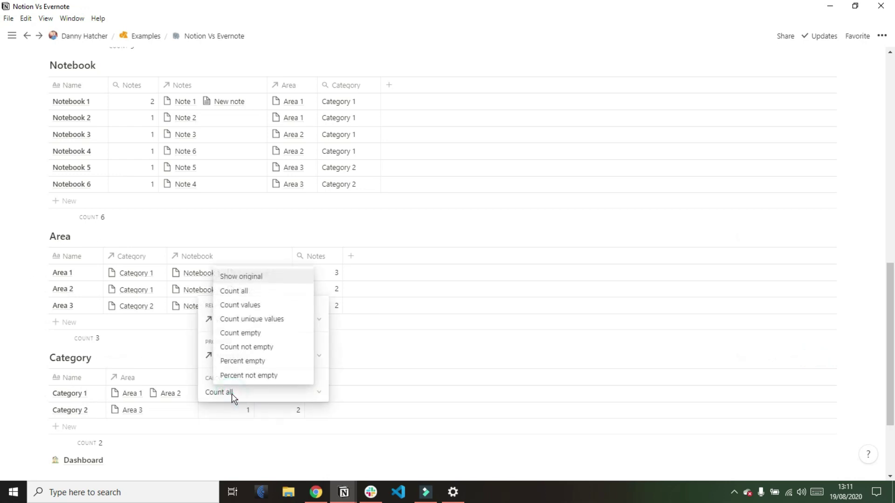
click(254, 320)
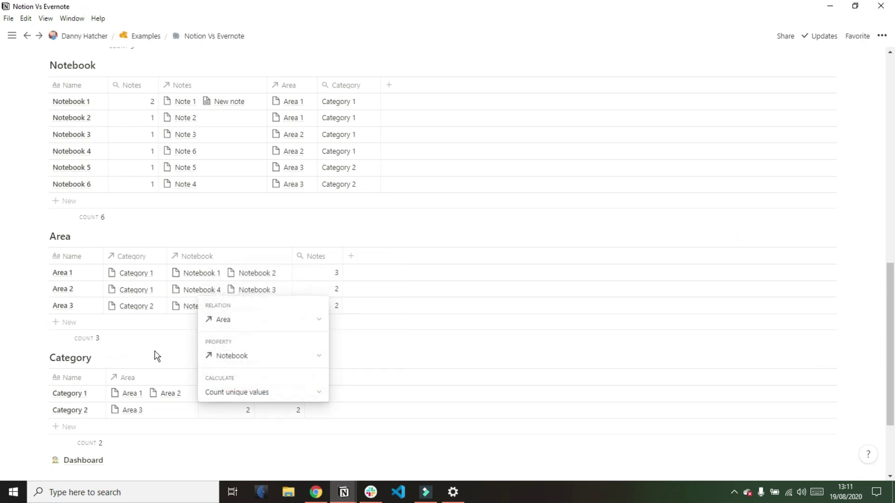
click(155, 351)
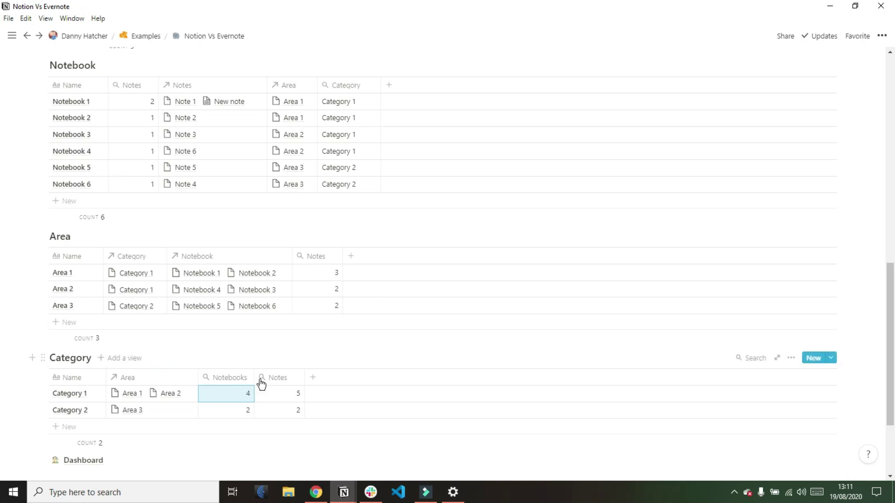
click(231, 355)
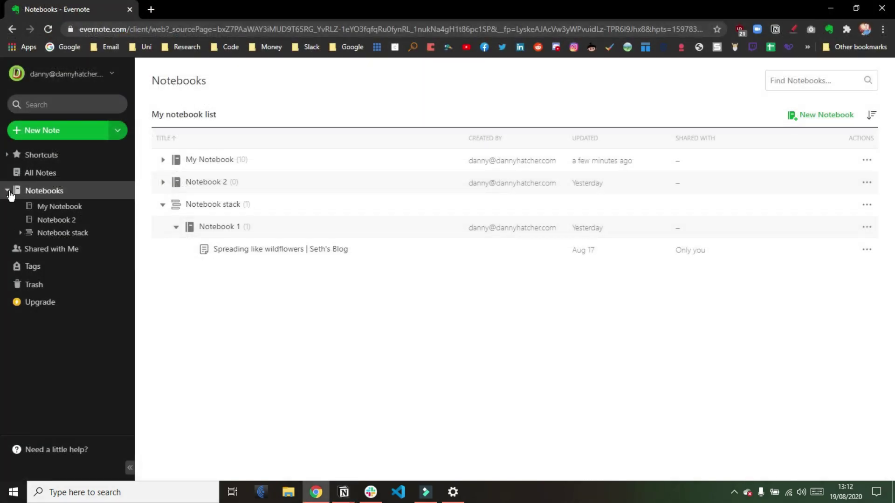
In All Notes, skim the Twitter web clip, then open the Notion DATABASE YouTube clip.
click(38, 177)
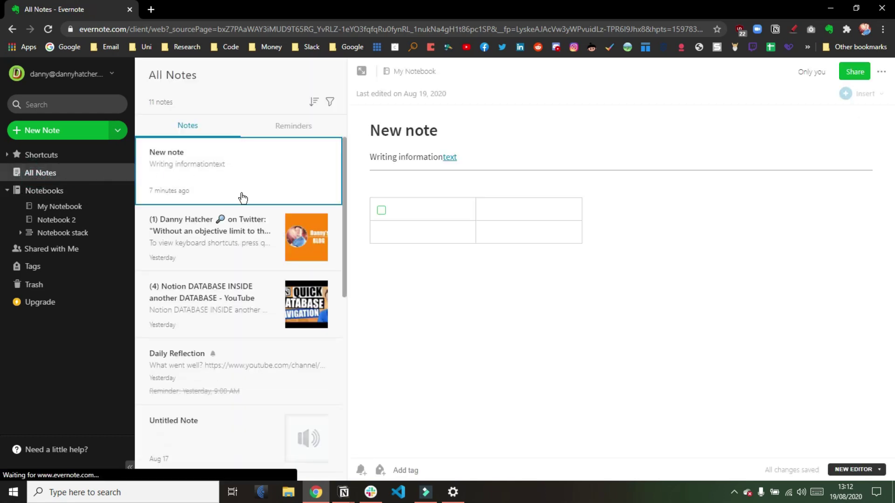
click(244, 246)
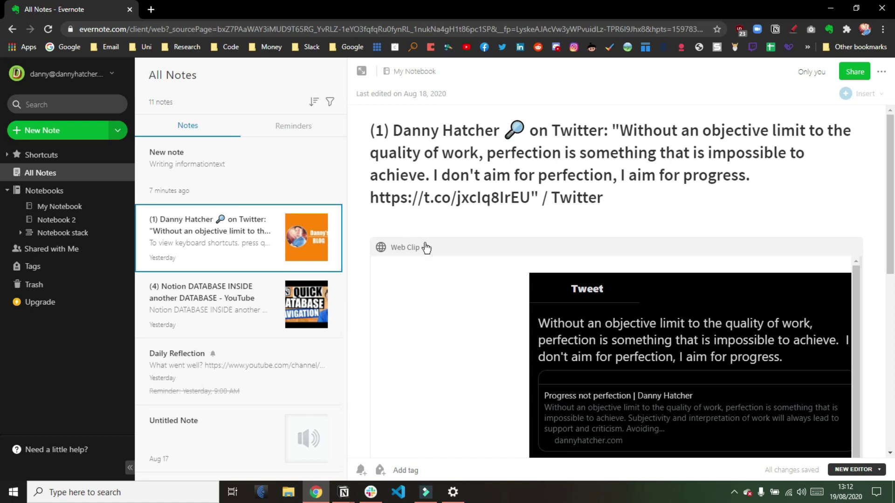
scroll(514, 218, down, 6)
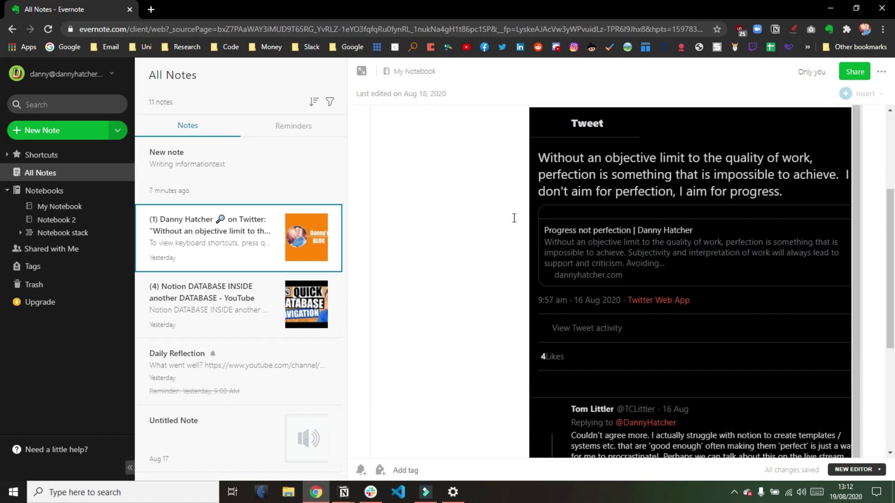
scroll(514, 223, up, 10)
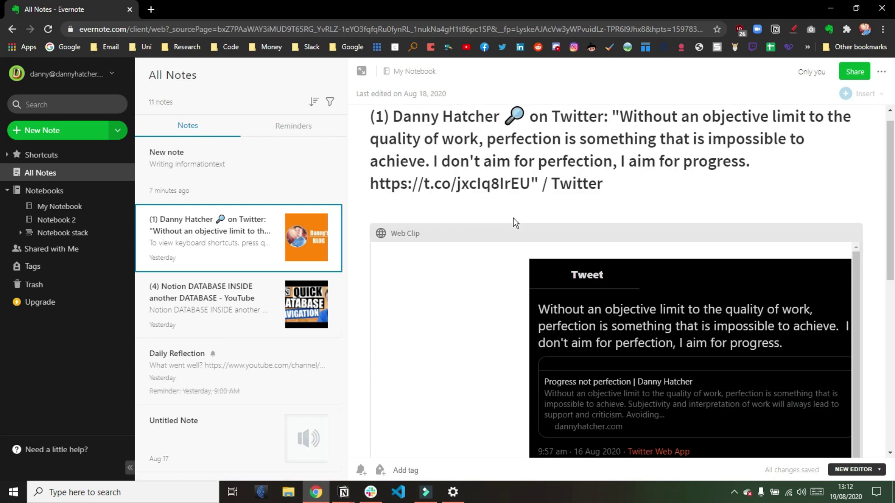
click(246, 303)
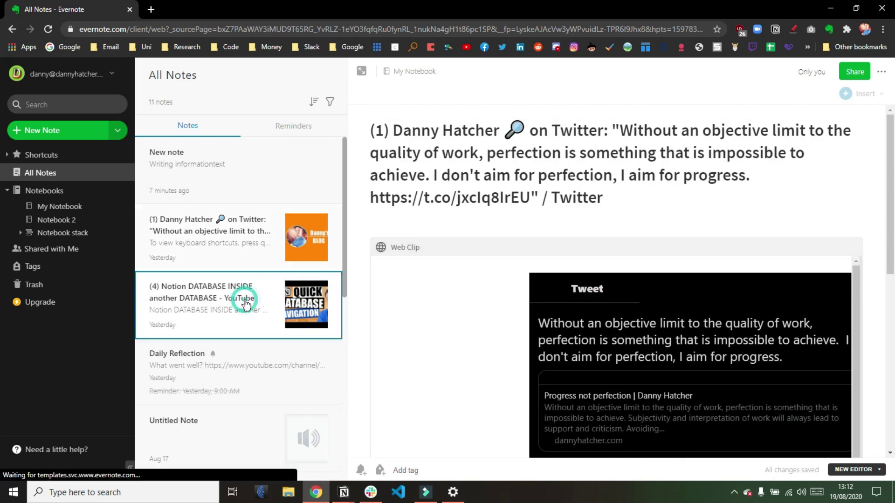
scroll(457, 274, down, 1)
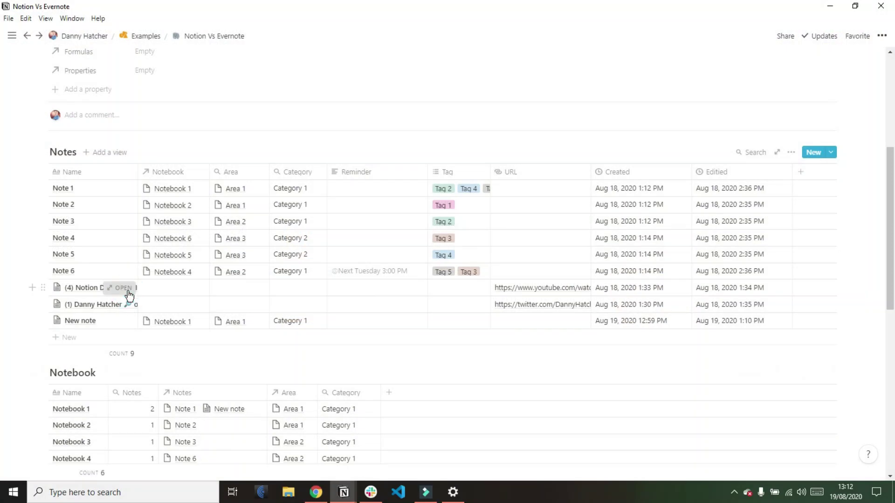
Preview the Notion DATABASE YouTube note in Notion and close it.
click(122, 288)
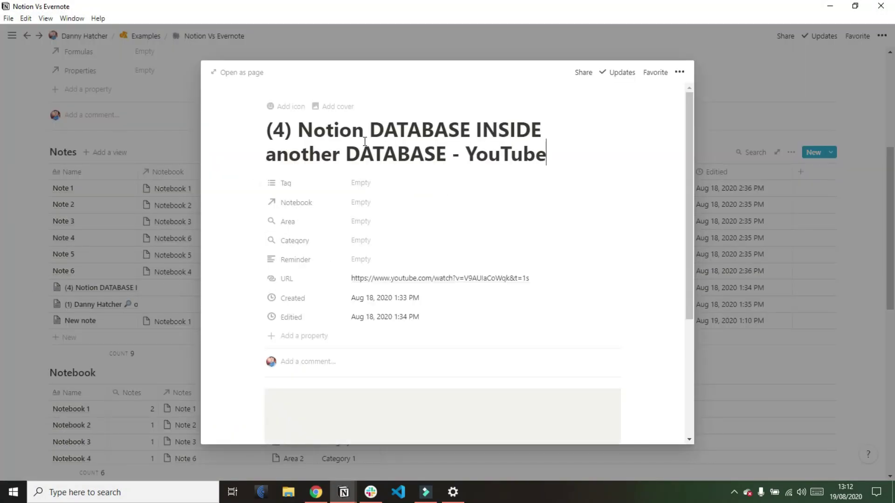
scroll(424, 279, down, 4)
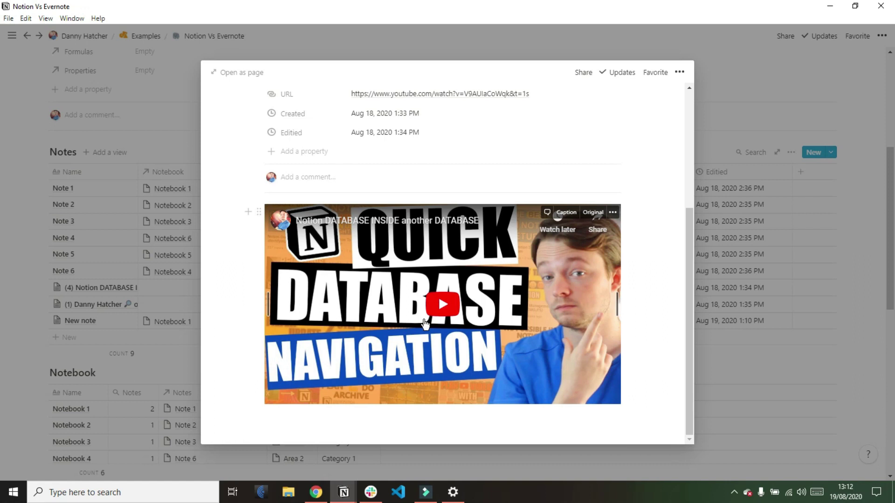
click(128, 323)
Preview the saved Twitter note, scroll through it, and close the preview.
click(128, 306)
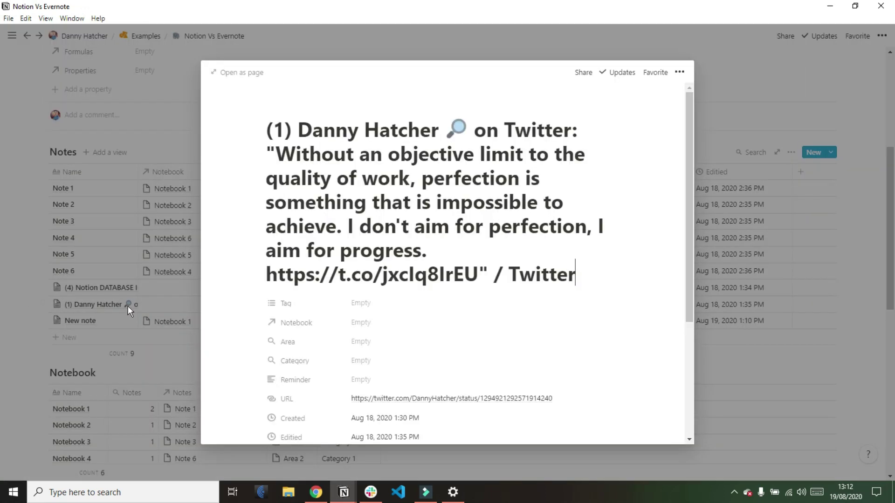
scroll(431, 228, down, 2)
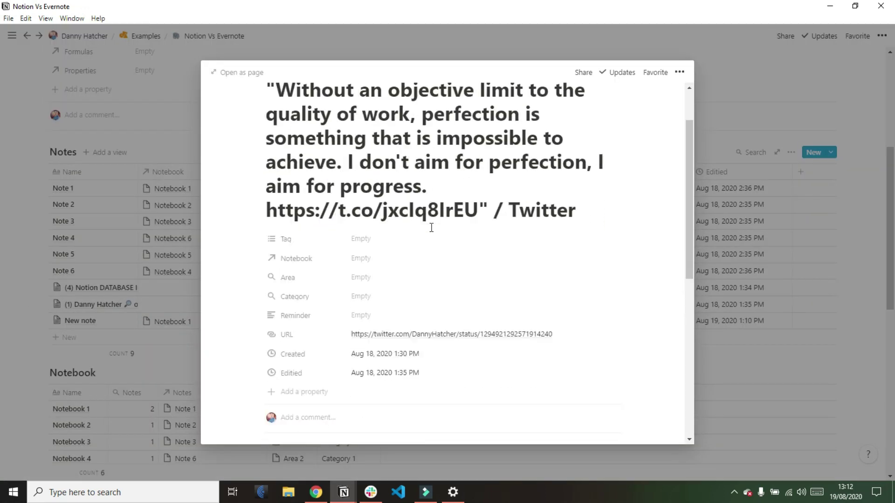
scroll(432, 228, down, 7)
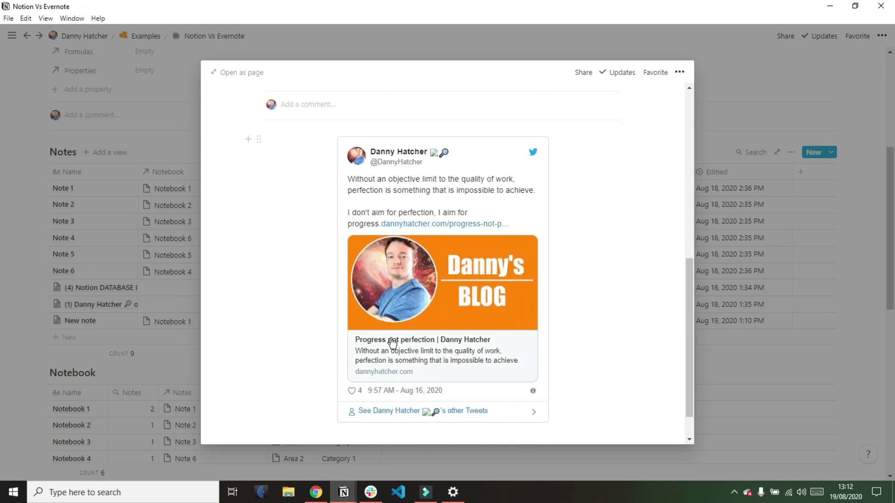
scroll(308, 316, up, 9)
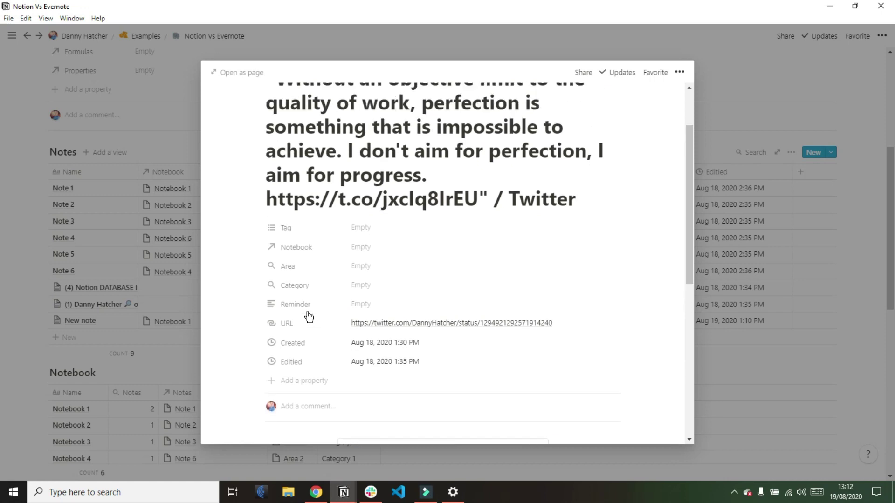
click(149, 289)
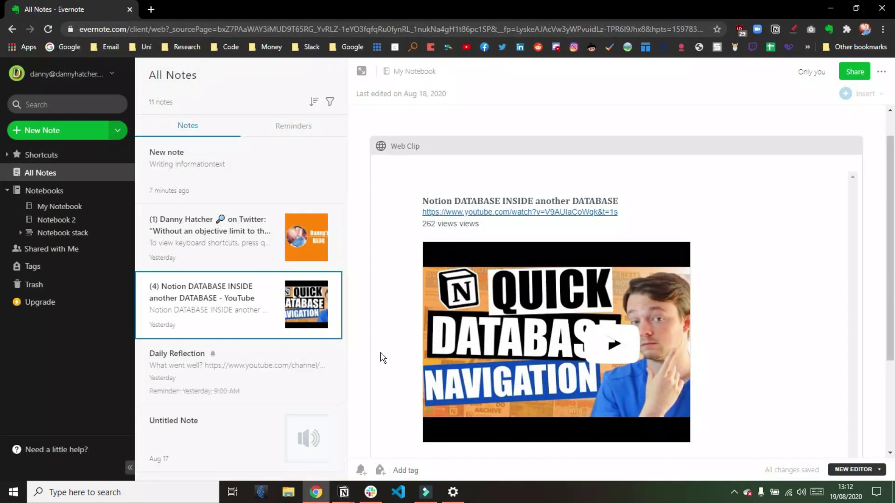
Open the reminder picker on the Notion database YouTube web clip note.
click(358, 332)
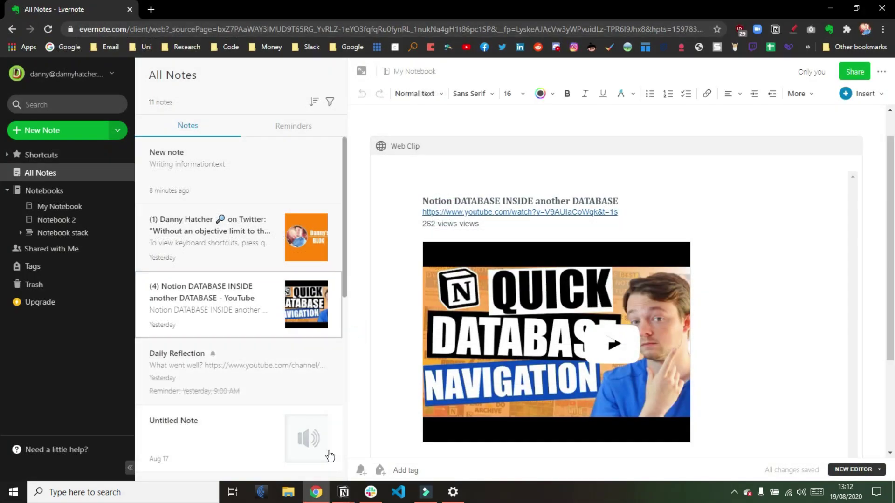
click(362, 471)
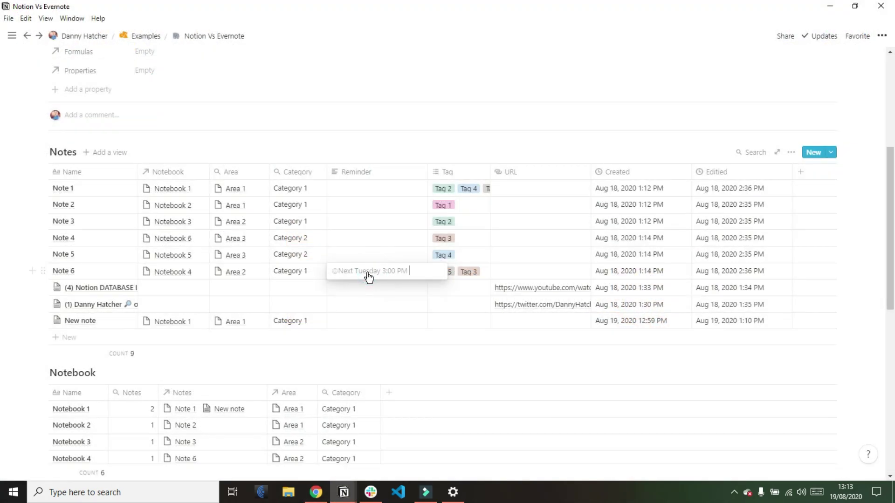
Inspect a note's Reminder date with the Remind alert left at None, then return to Evernote.
click(364, 274)
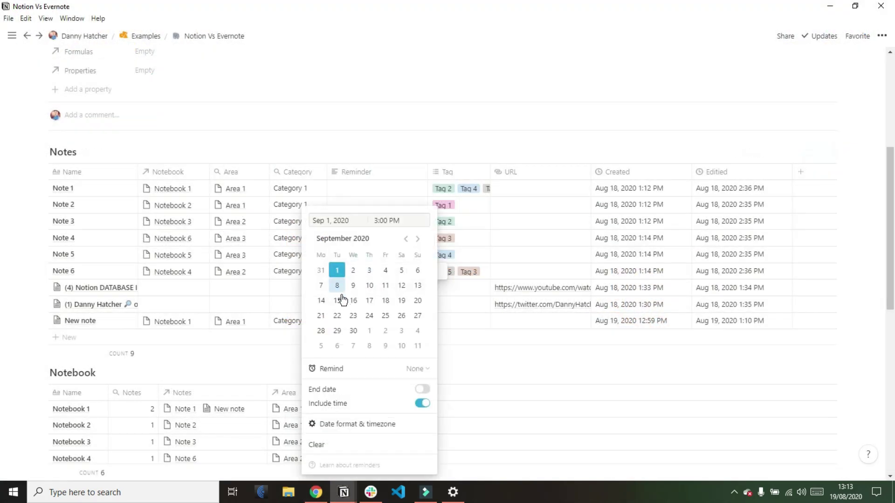
click(410, 369)
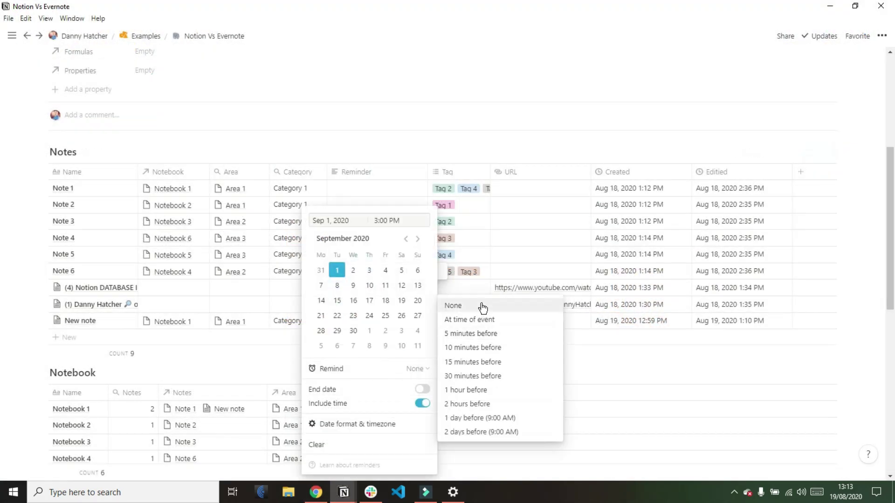
click(378, 365)
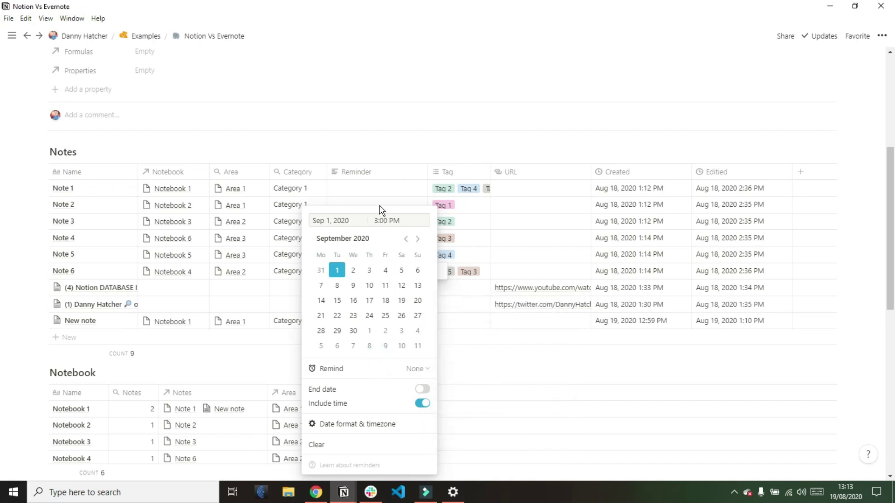
click(378, 208)
click(320, 493)
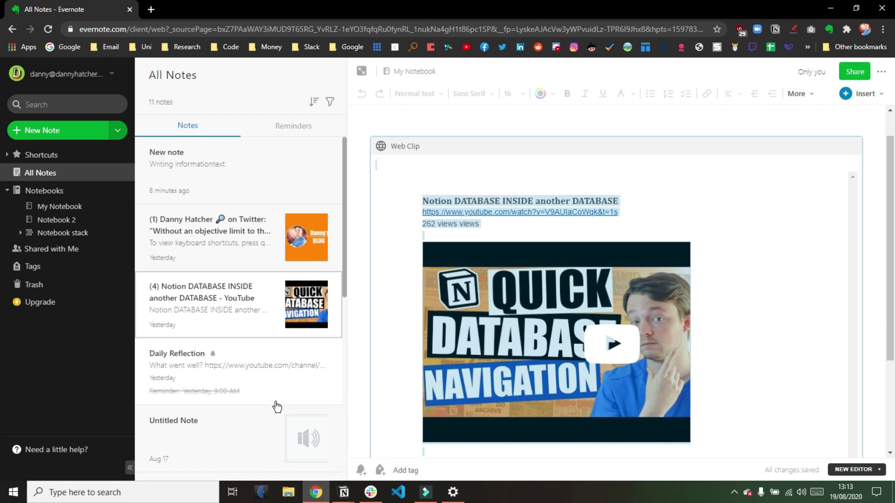
click(355, 385)
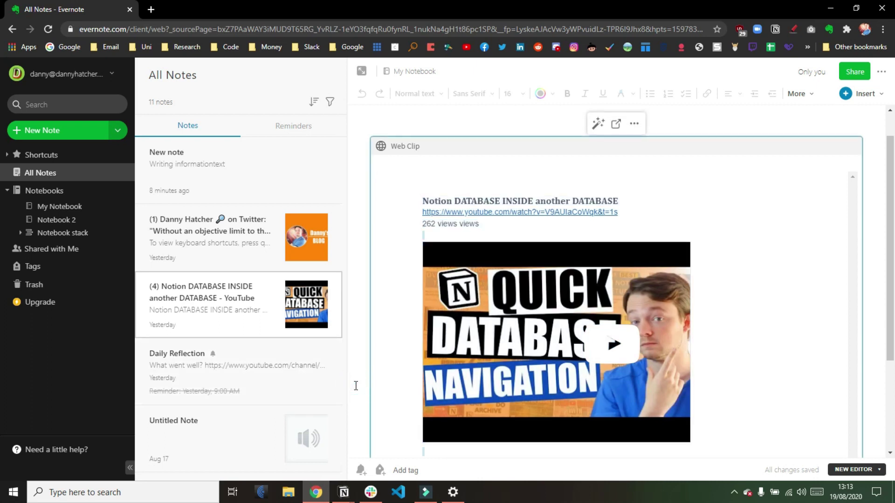
click(380, 471)
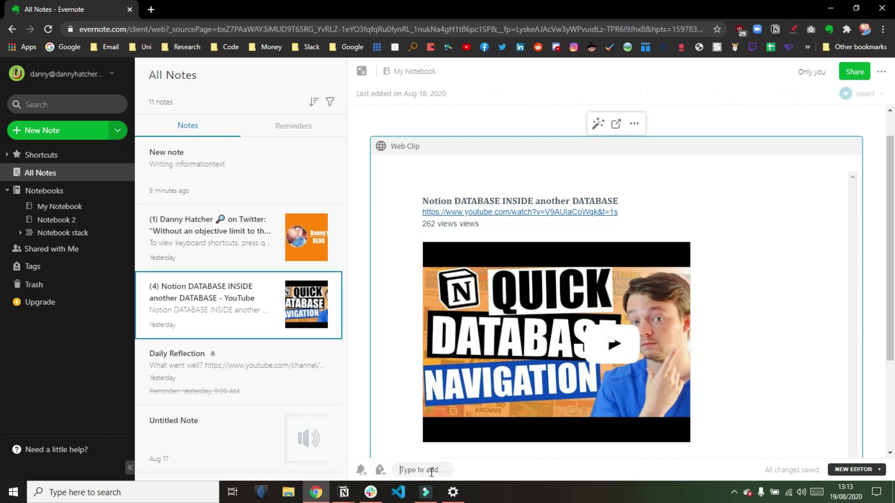
click(361, 430)
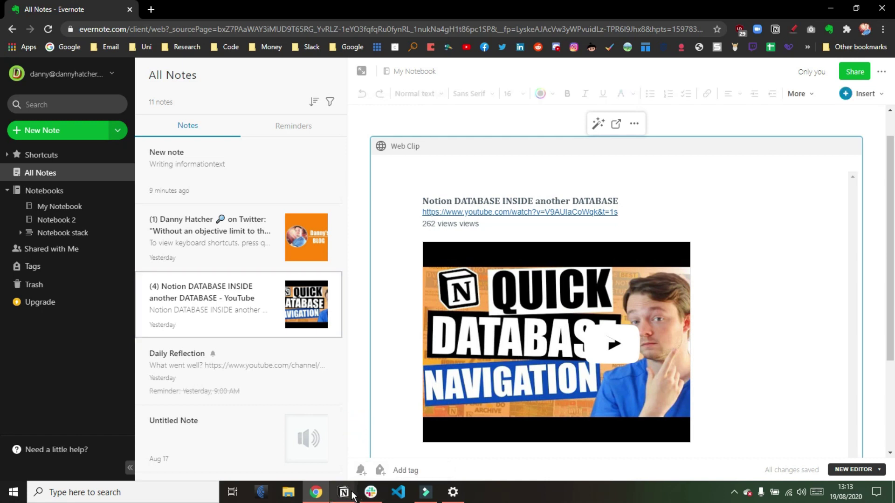
In Notion, dismiss the date and tag editors (keeping Tag 4) and search the Notes table for 't'.
mouse_move(352, 494)
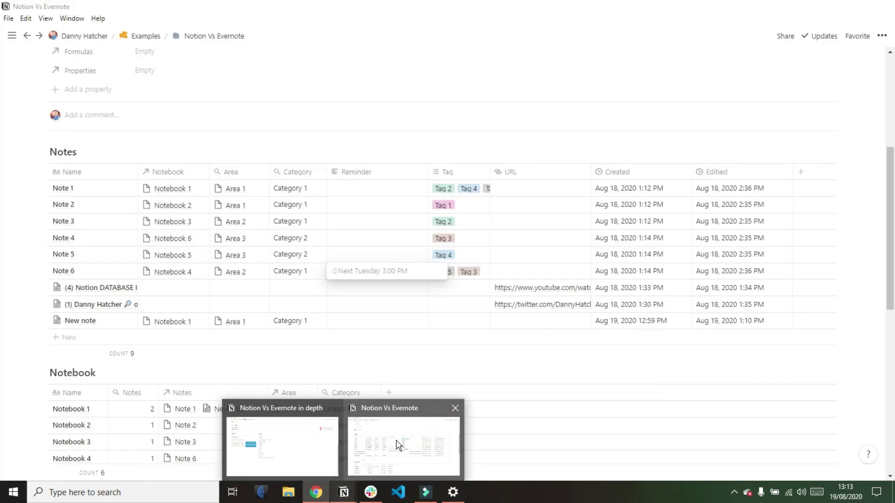
click(396, 441)
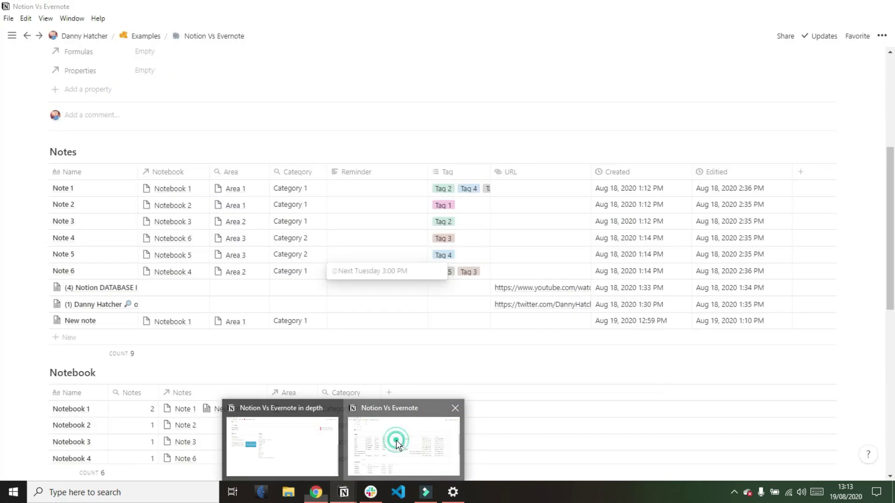
click(397, 246)
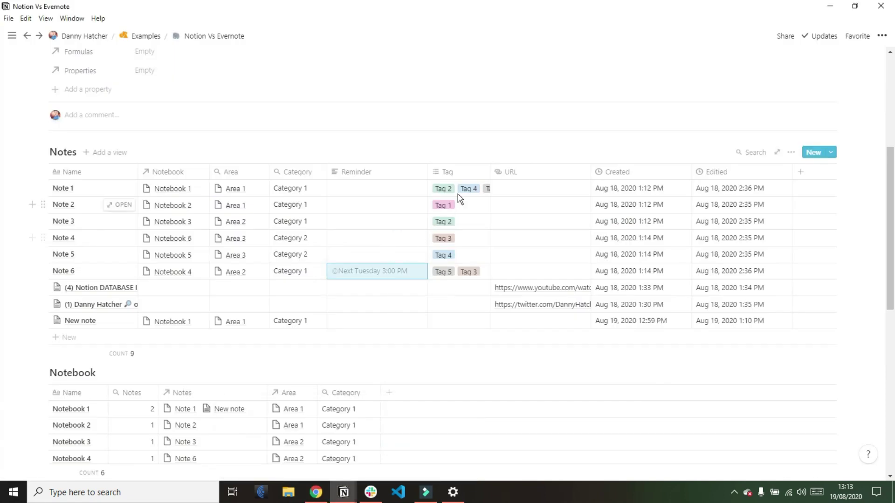
click(463, 256)
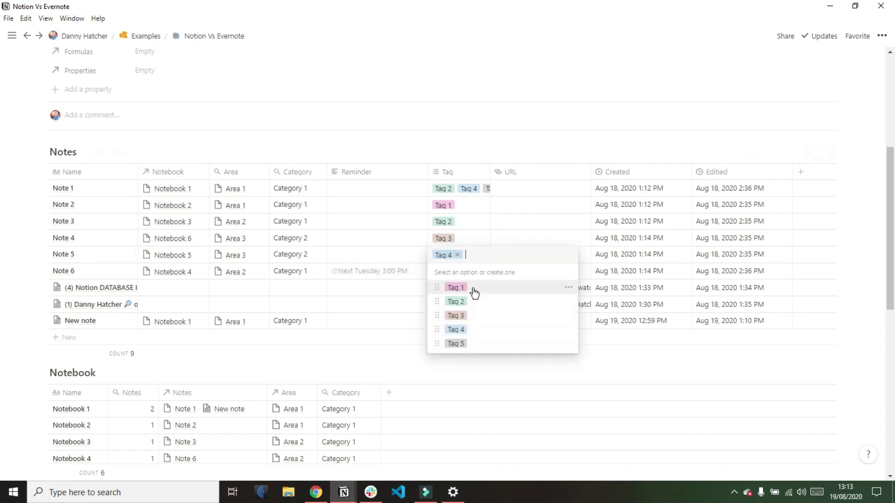
click(470, 230)
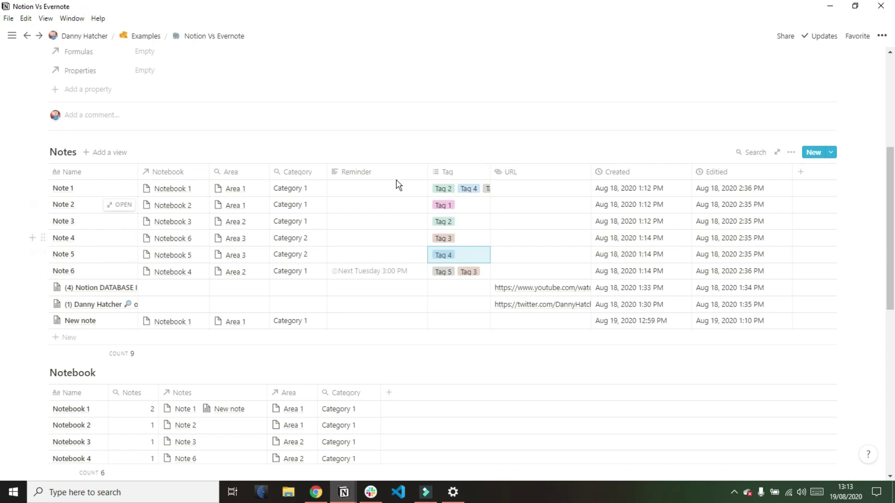
click(750, 152)
text(t)
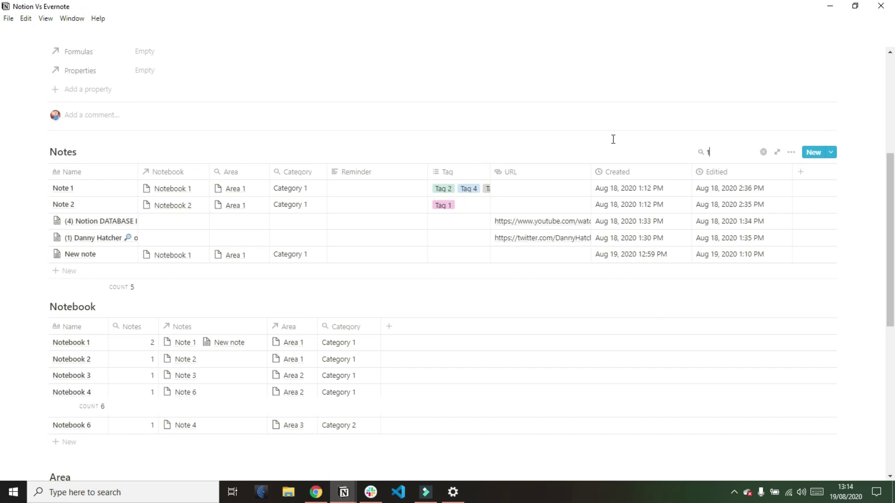
Search the Notes table for 'Notebook 1', then 'Noti', then clear the search.
key(BackSpace)
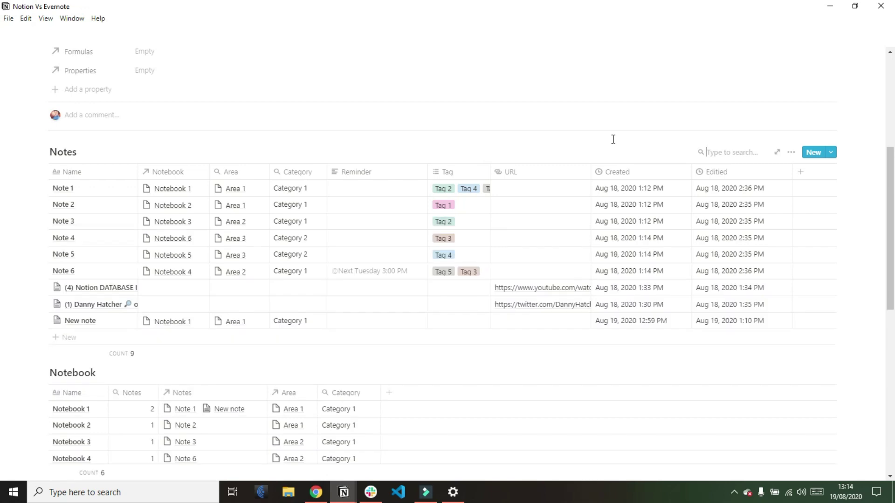
text(No)
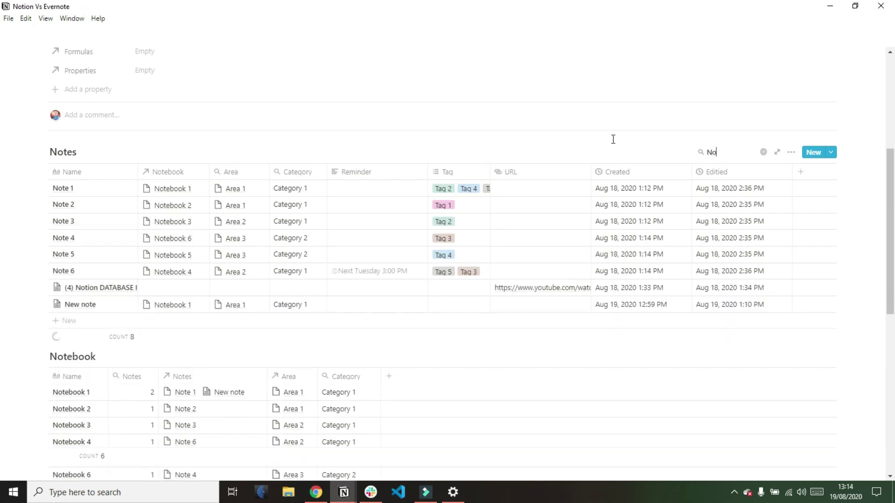
text(teboo)
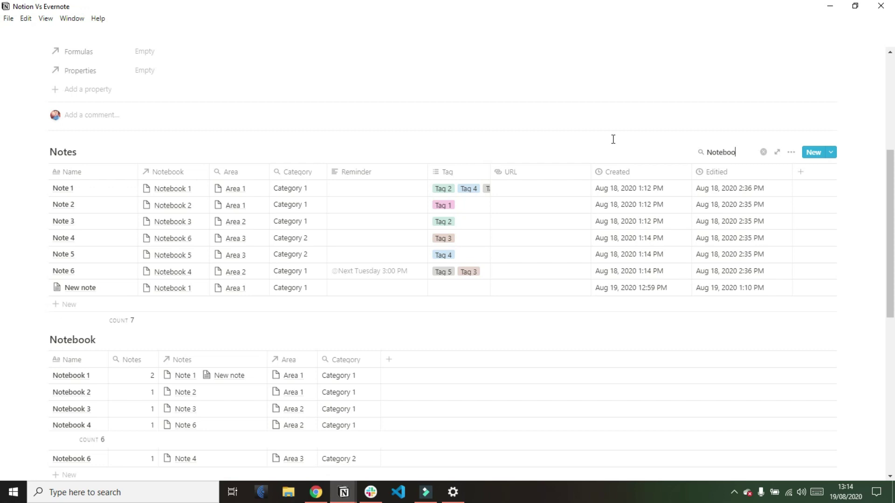
text(k 1)
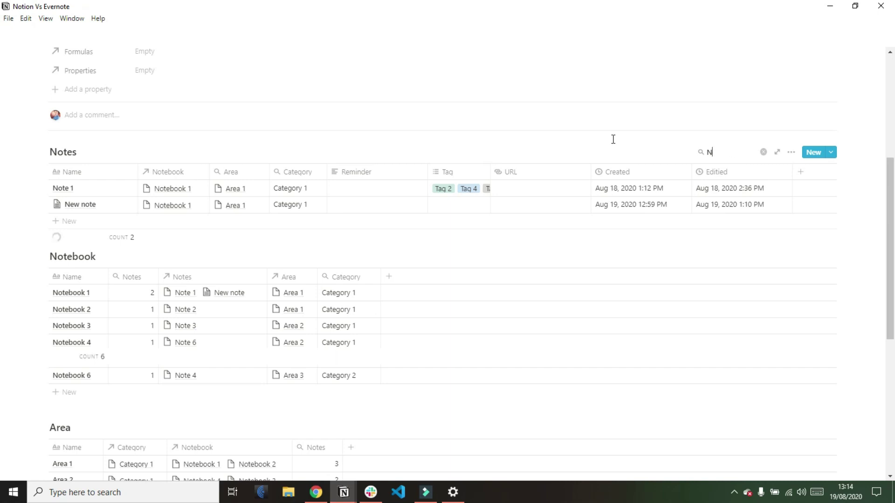
key(BackSpace)
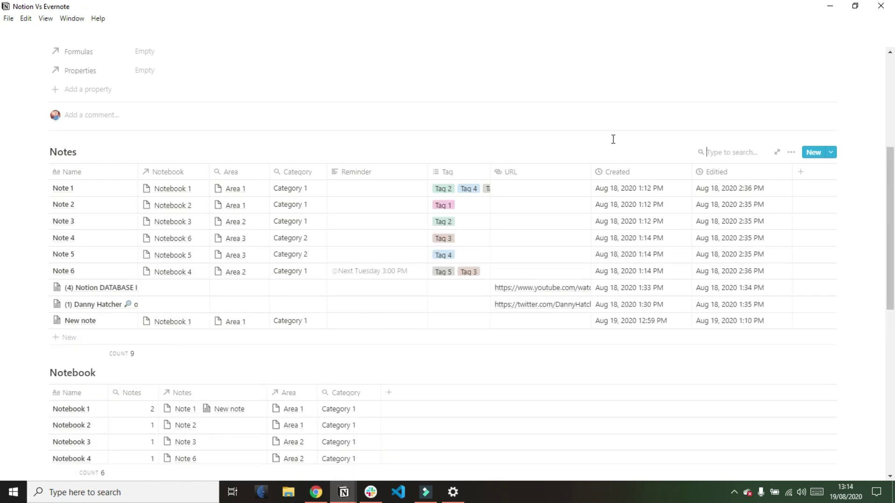
text(Not)
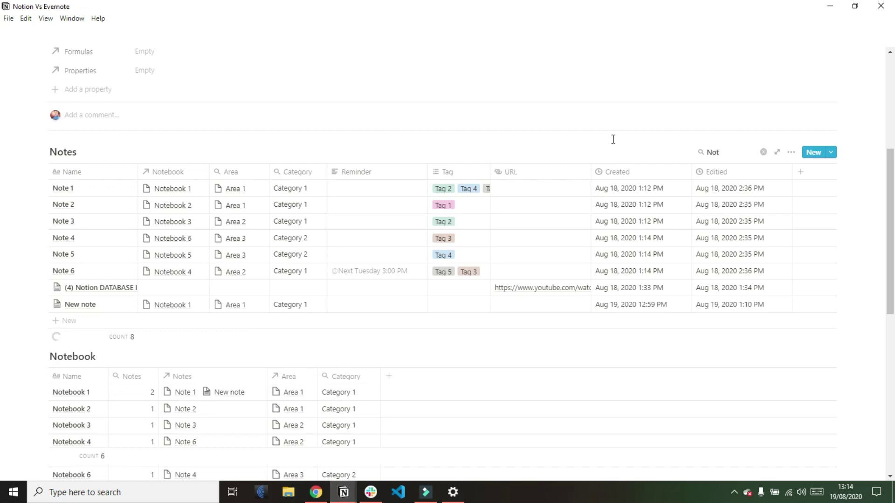
text(i)
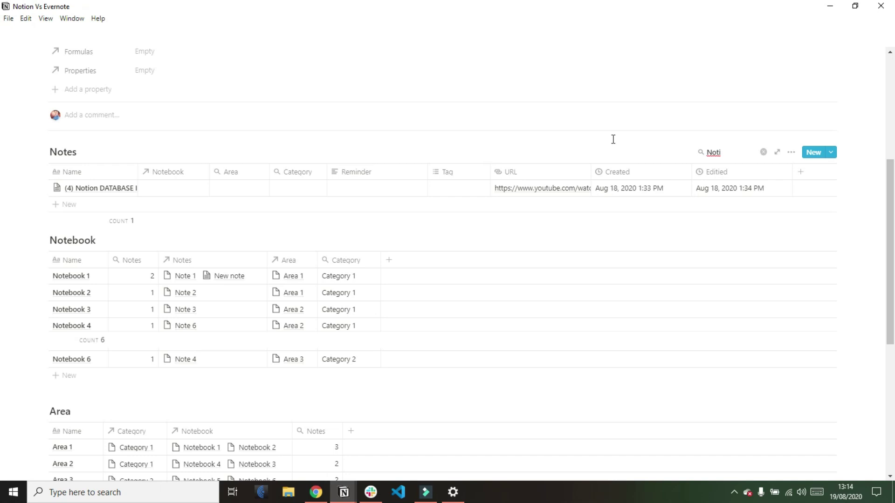
click(764, 154)
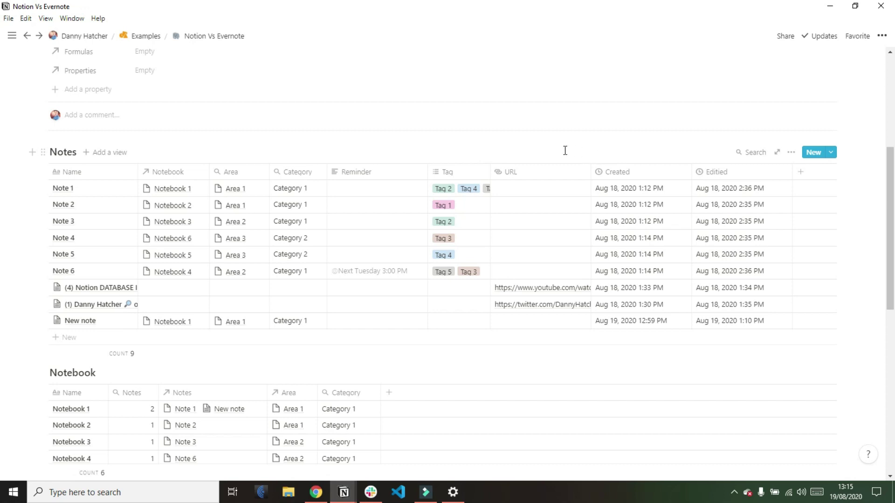
key(ctrl+p)
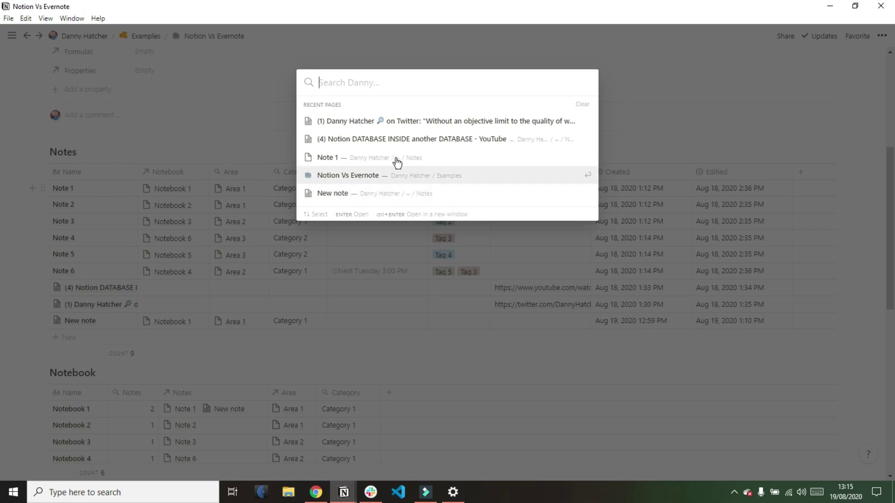
click(656, 121)
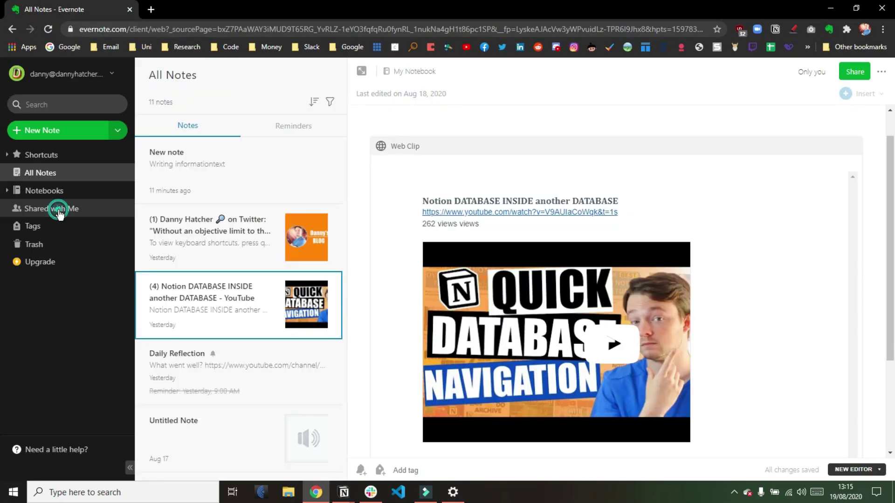
click(60, 210)
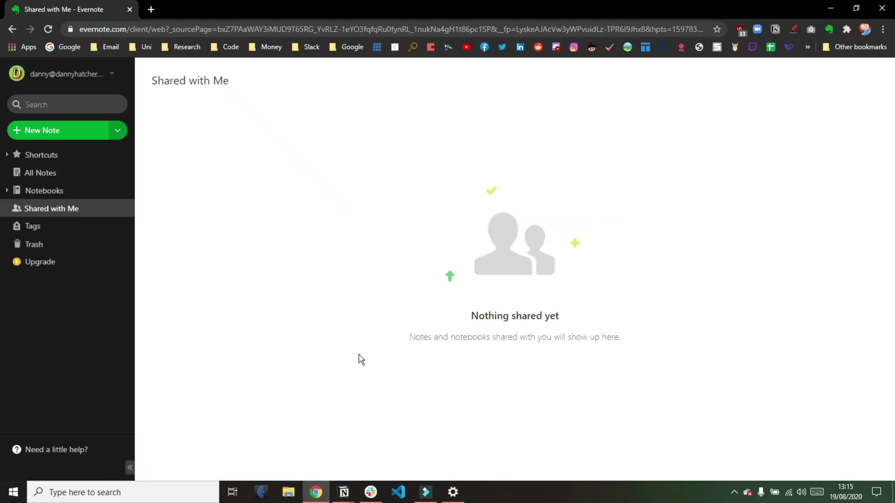
On the Notion Vs Evernote page, review the public link's editing, comment, duplicate and indexing options, then close sharing.
mouse_move(345, 492)
click(391, 454)
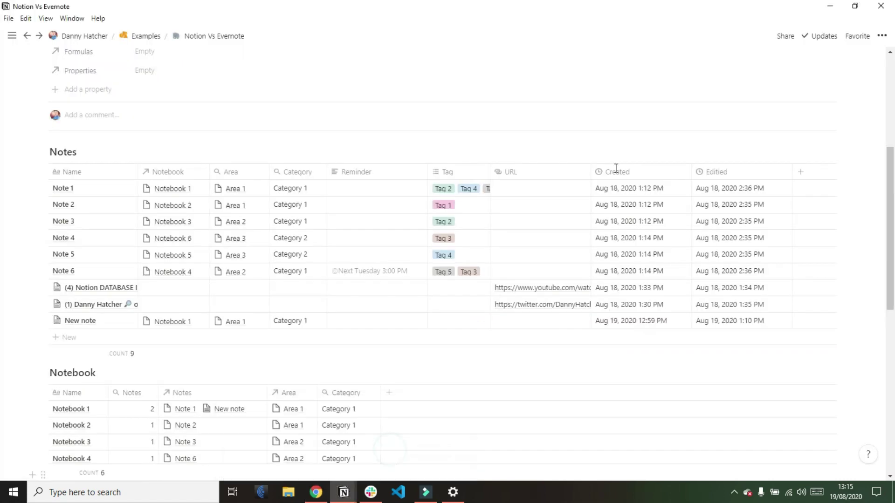
click(785, 37)
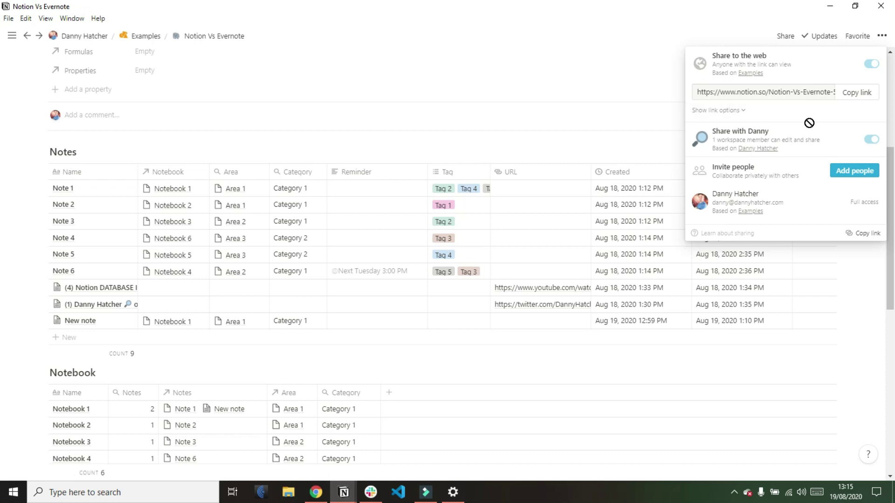
mouse_move(809, 123)
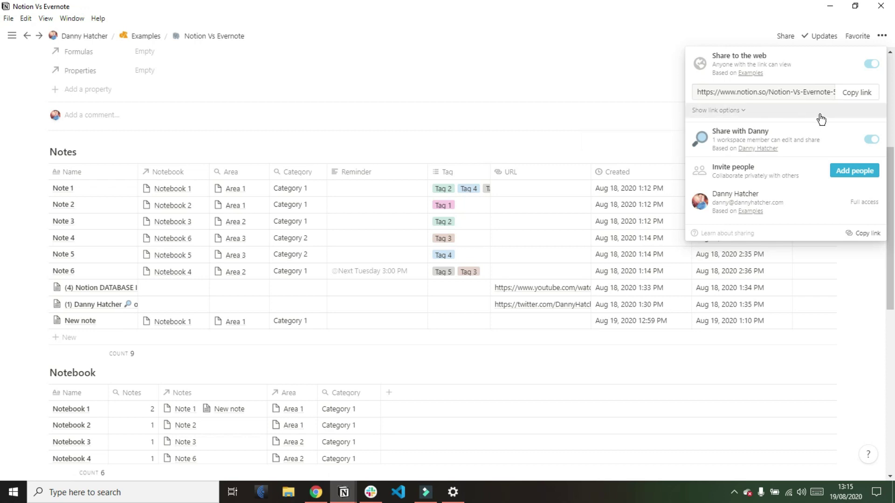
click(821, 120)
mouse_move(783, 161)
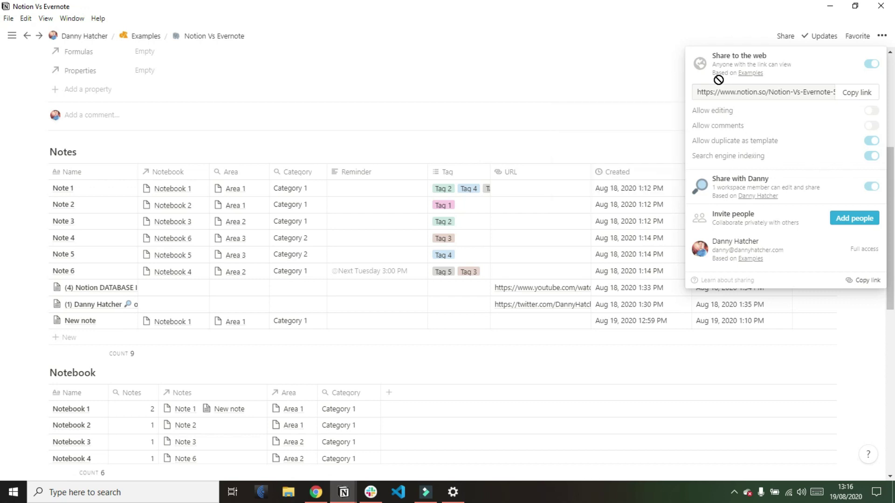
click(625, 76)
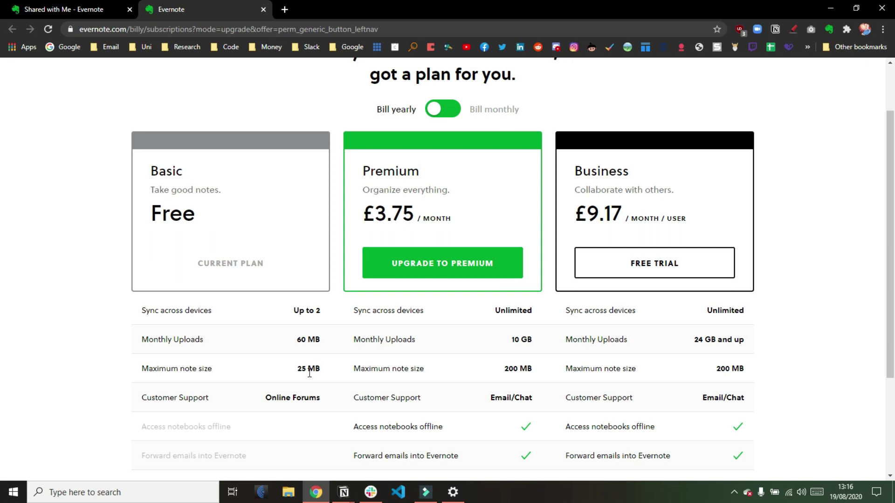
Scroll through Evernote's Basic, Premium and Business plan comparison table and back to the top.
scroll(295, 401, down, 2)
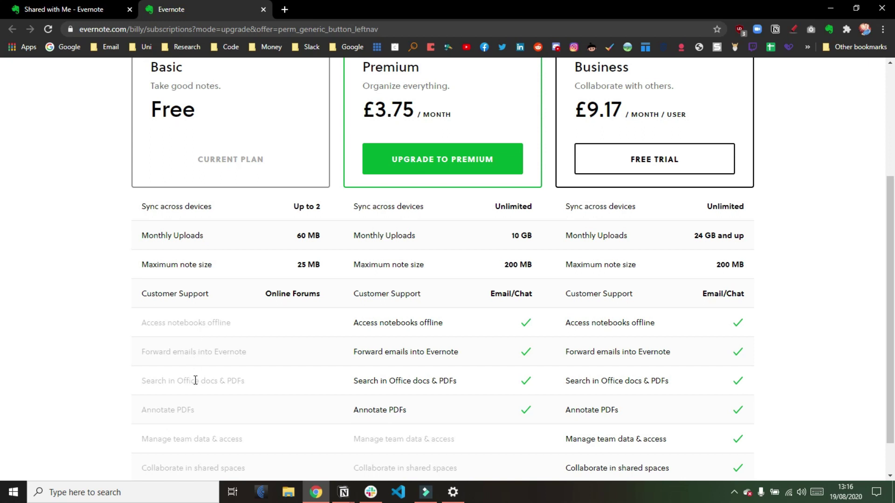
scroll(194, 391, down, 1)
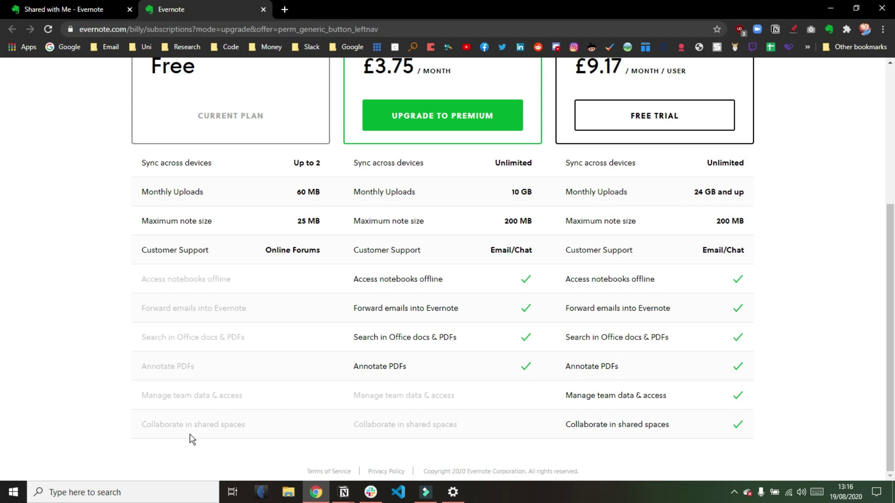
scroll(193, 439, up, 2)
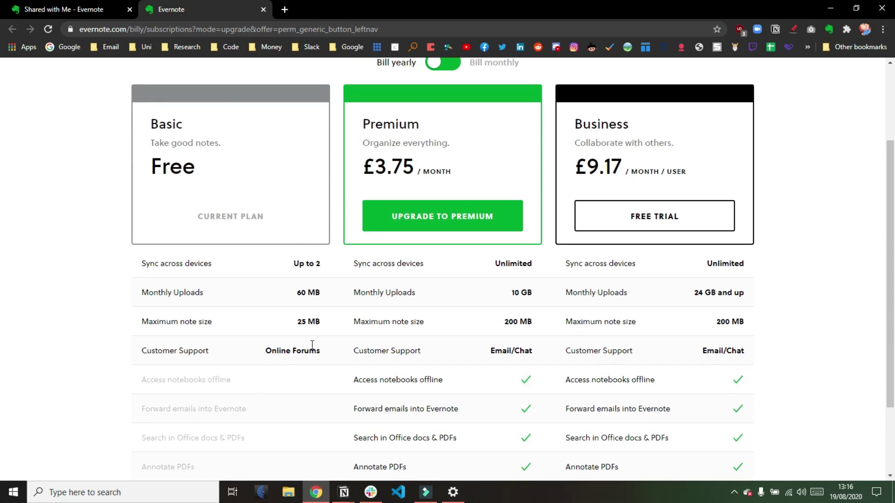
scroll(467, 283, down, 2)
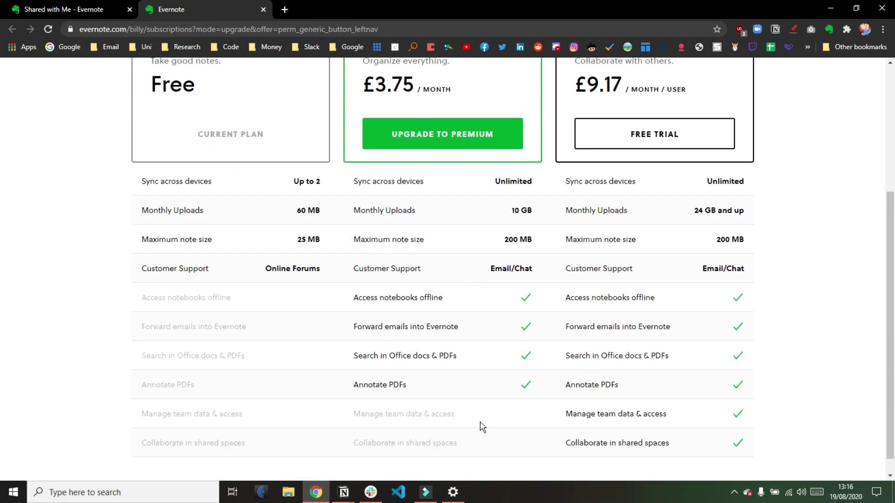
scroll(649, 256, up, 3)
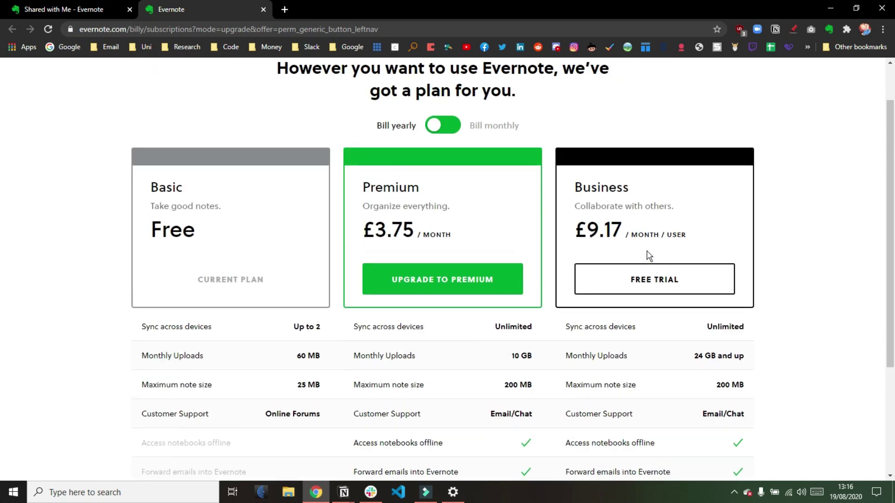
scroll(649, 256, up, 1)
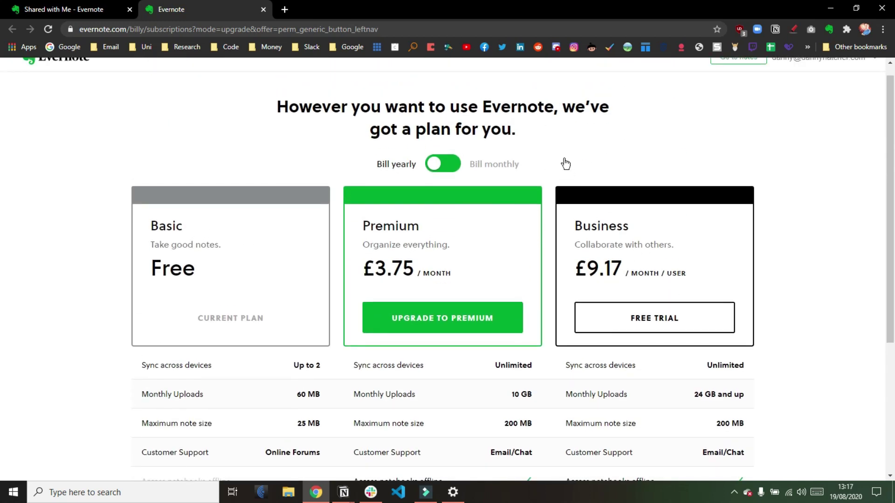
Bring Notion forward and open the Plans page under Settings & Members.
mouse_move(343, 492)
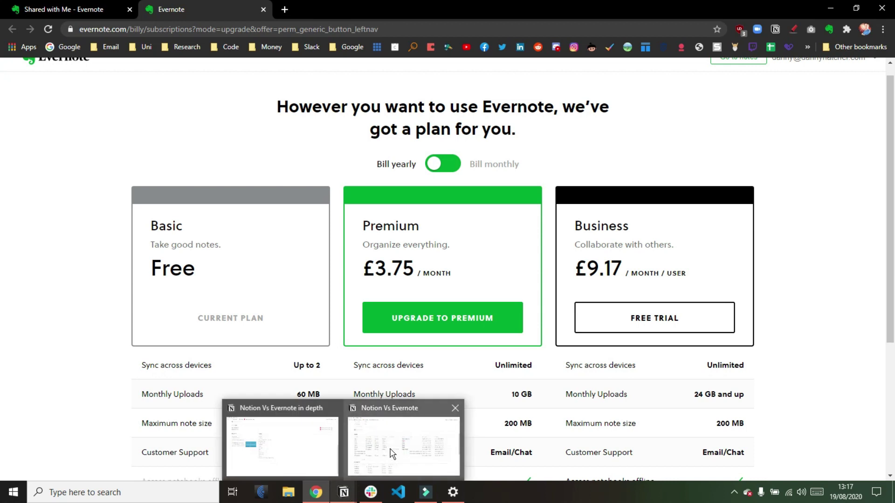
click(391, 448)
mouse_move(11, 35)
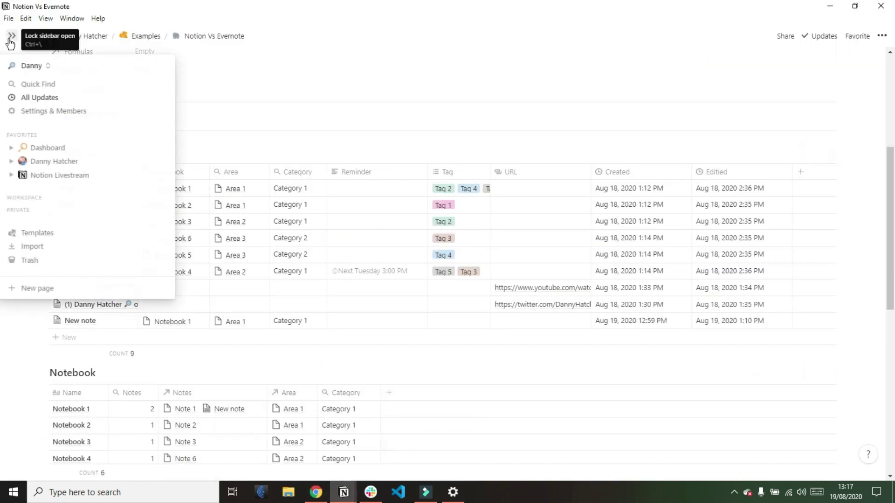
click(46, 109)
click(248, 213)
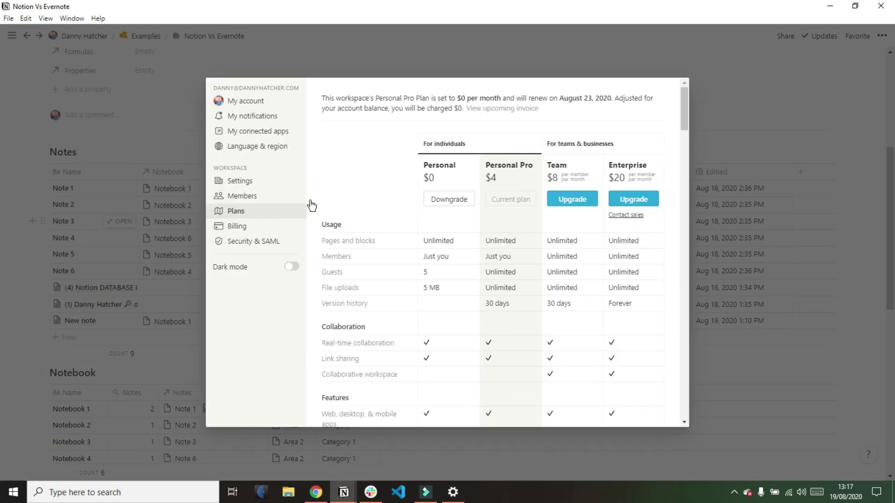
Scroll through the Personal, Personal Pro, Team and Enterprise pricing and feature table.
scroll(389, 195, down, 1)
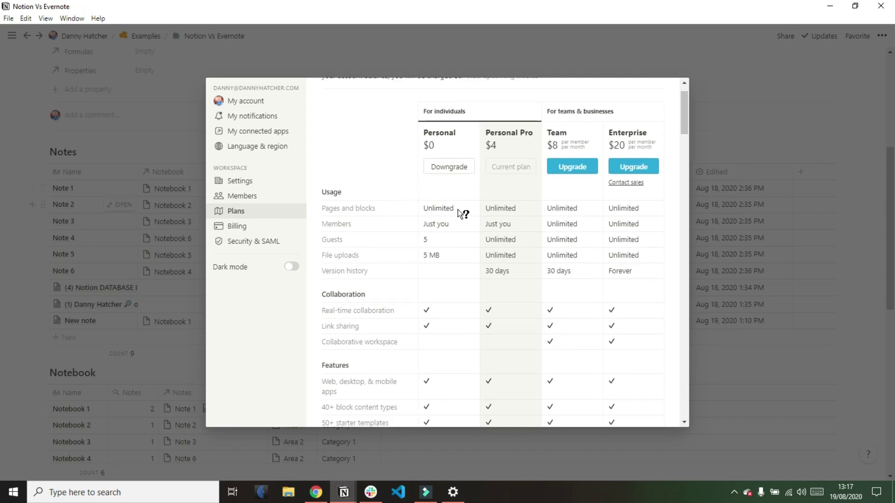
mouse_move(458, 210)
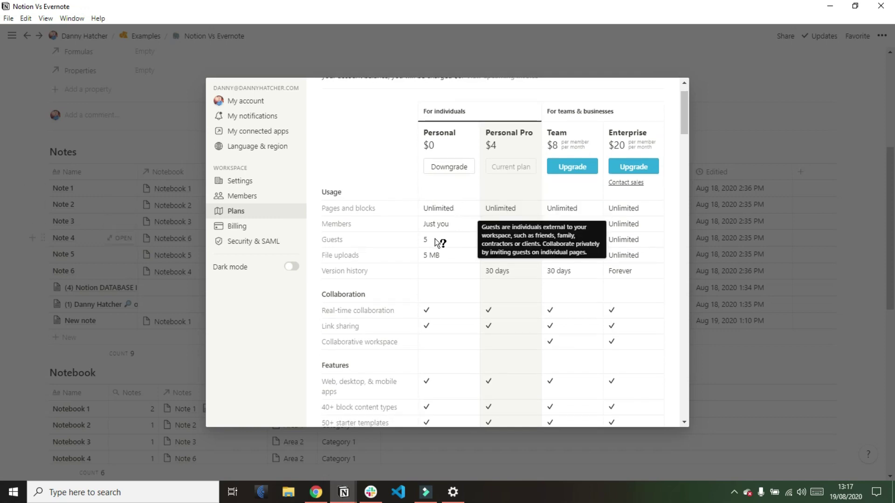
mouse_move(446, 256)
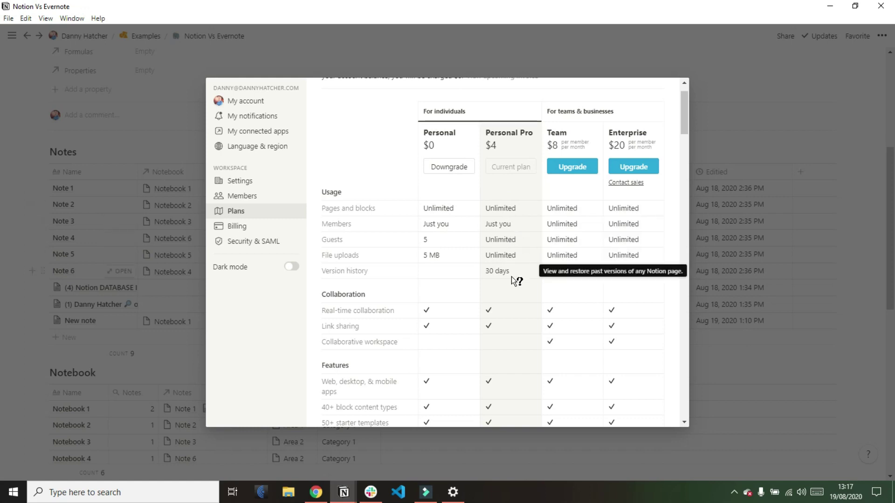
scroll(511, 298, down, 2)
scroll(512, 299, down, 2)
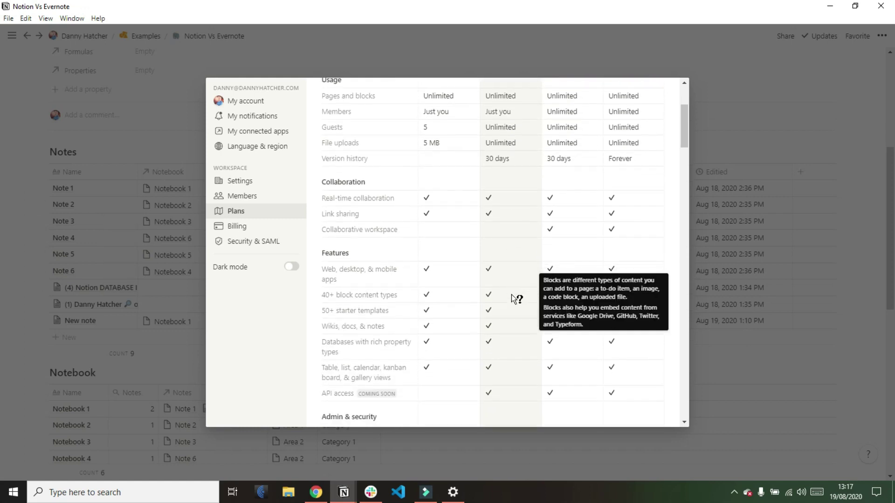
scroll(511, 298, down, 2)
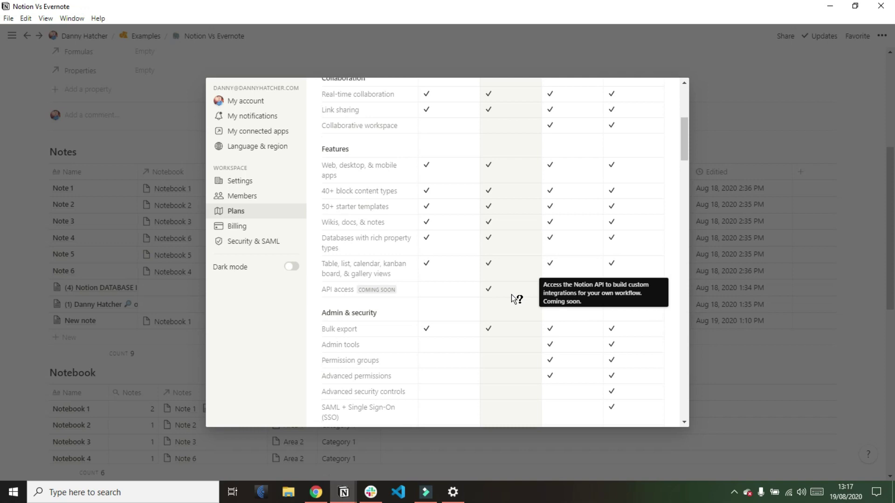
scroll(513, 299, down, 1)
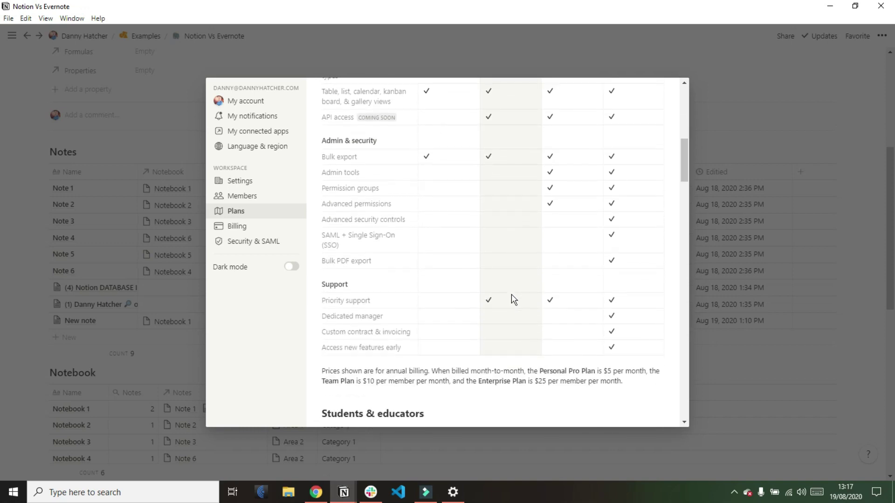
scroll(514, 298, up, 8)
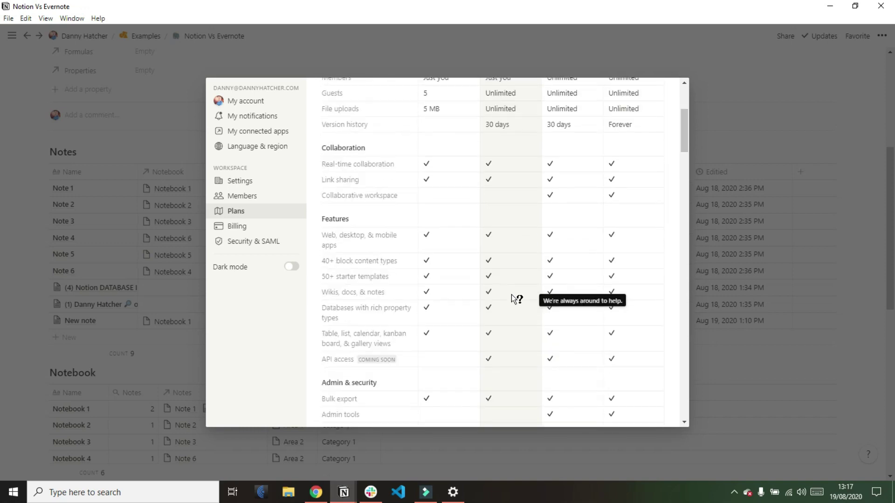
scroll(514, 299, down, 10)
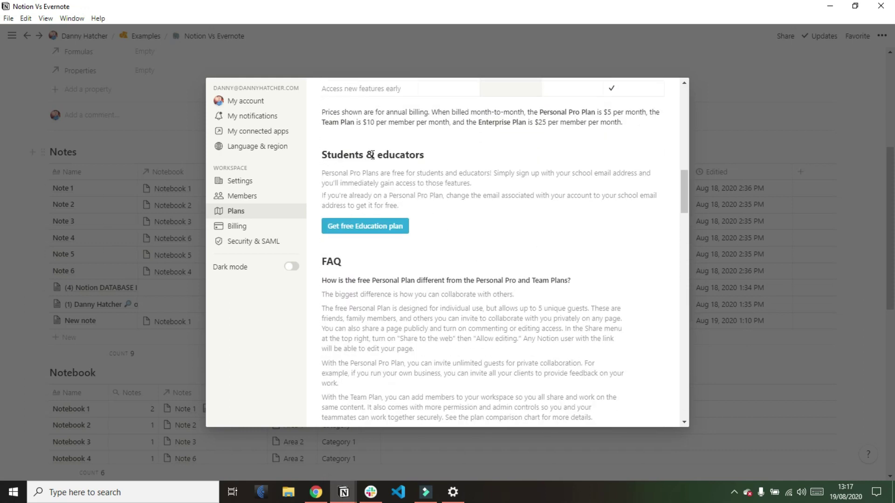
scroll(354, 231, up, 10)
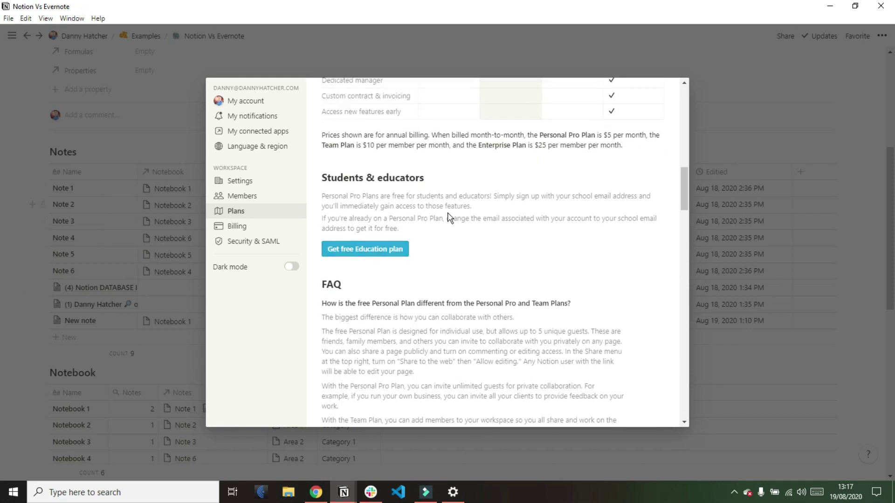
mouse_move(522, 279)
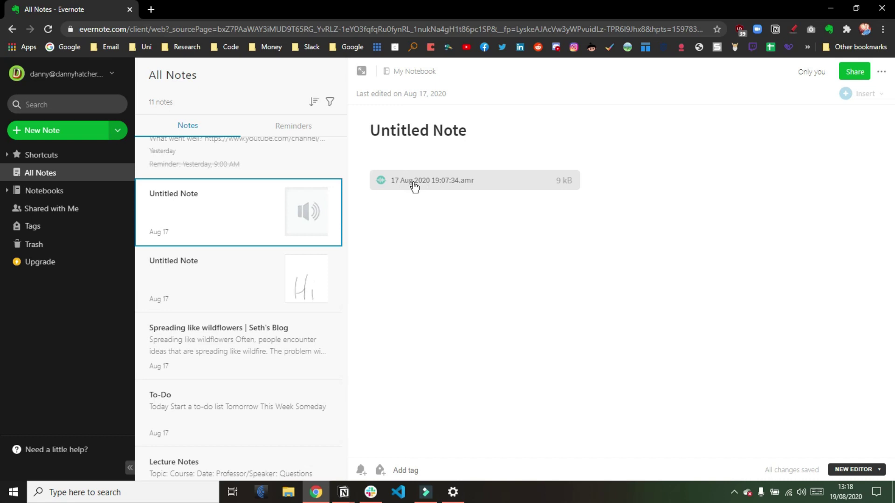
click(240, 288)
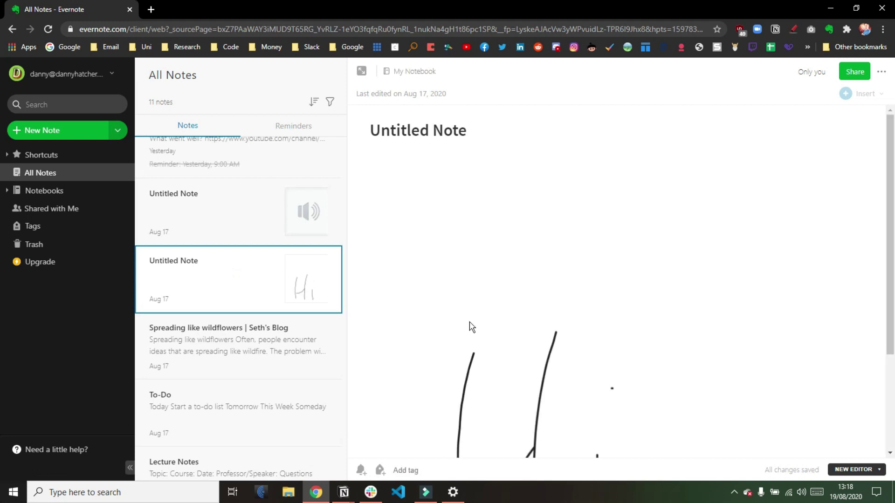
scroll(478, 339, down, 3)
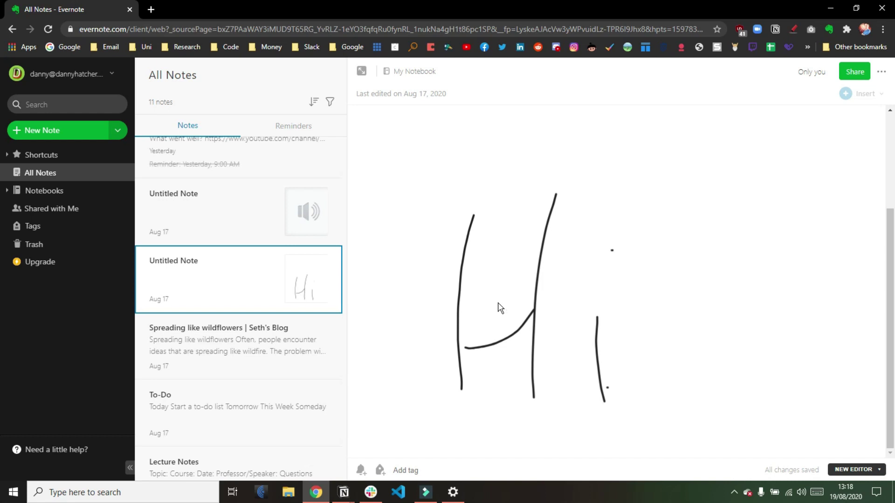
scroll(500, 307, up, 1)
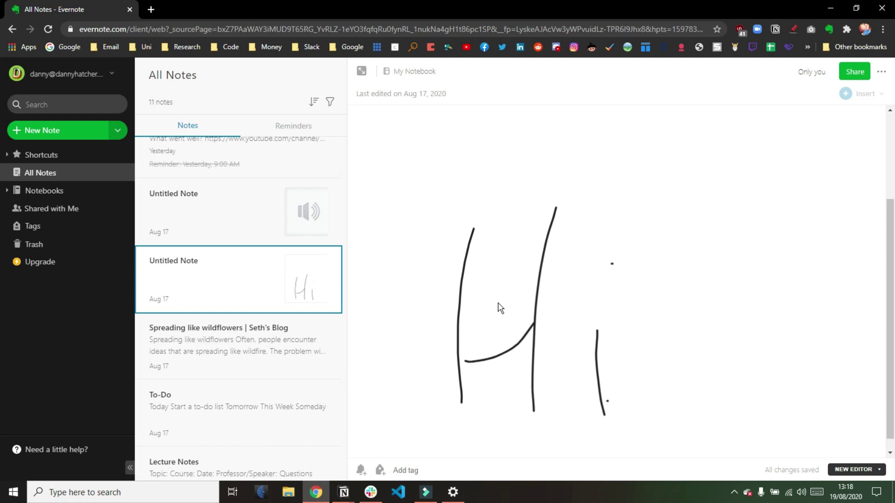
scroll(500, 307, up, 1)
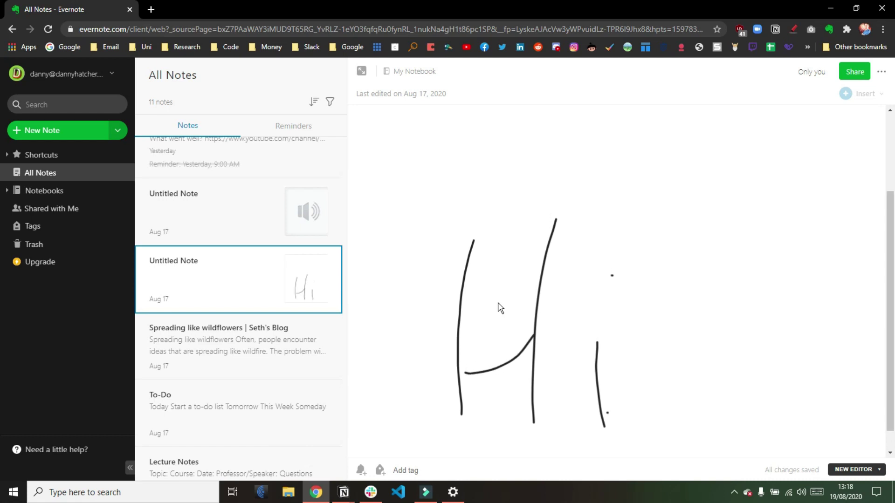
scroll(500, 307, up, 2)
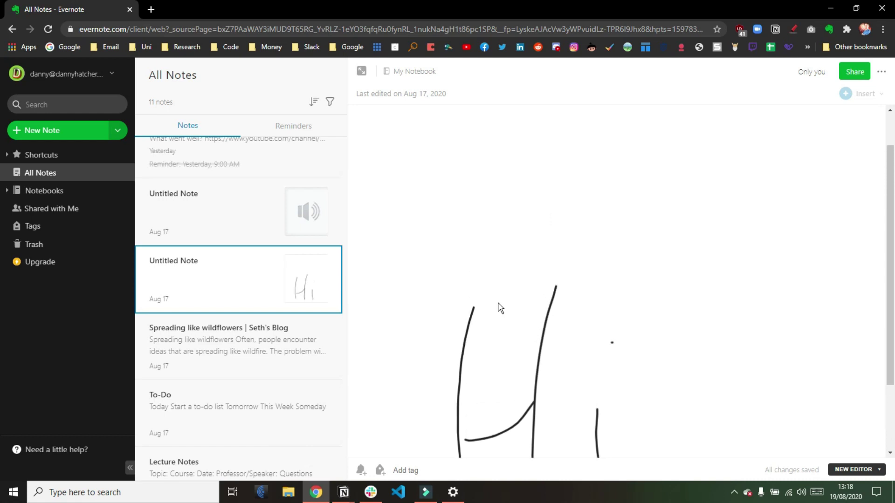
scroll(499, 308, up, 2)
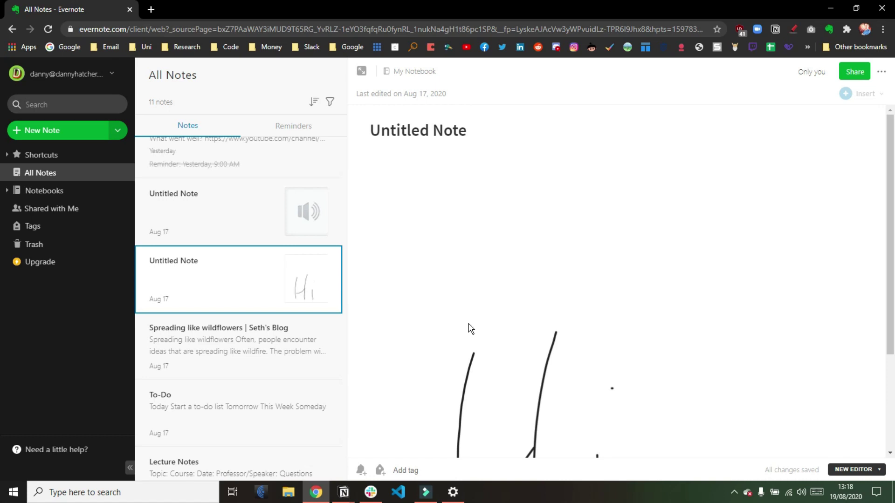
mouse_move(351, 495)
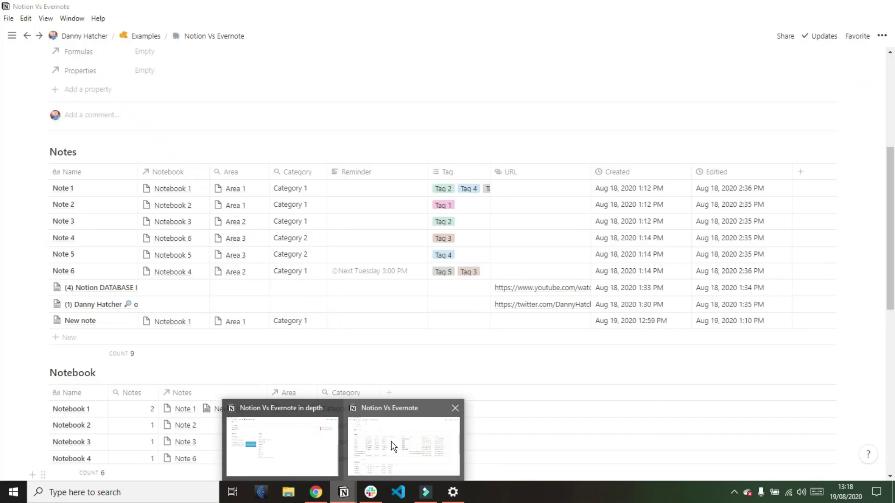
Scroll the Notion Vs Evernote page past the Area and Category tables and open Dashboard.
click(393, 445)
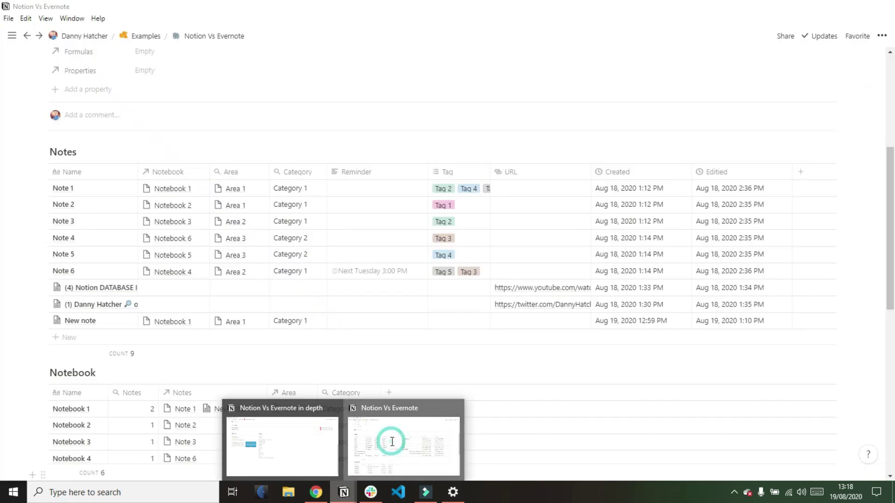
click(412, 371)
scroll(412, 378, down, 1)
scroll(412, 375, down, 5)
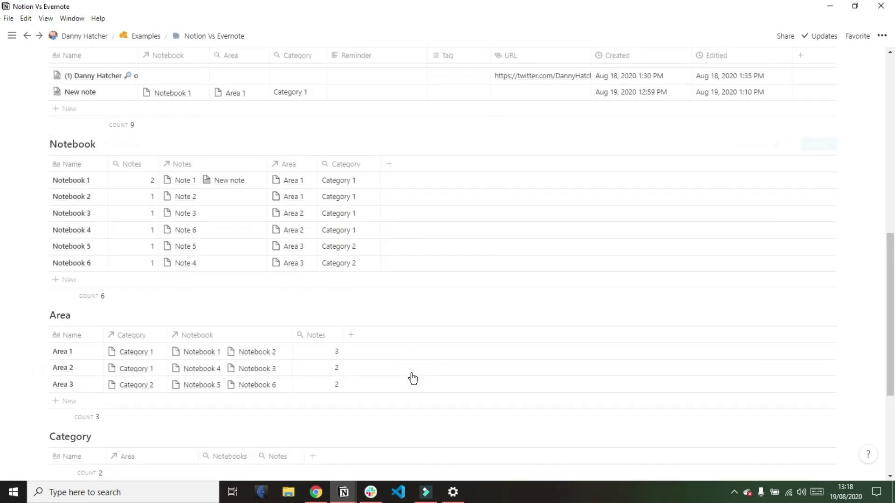
scroll(412, 373, down, 3)
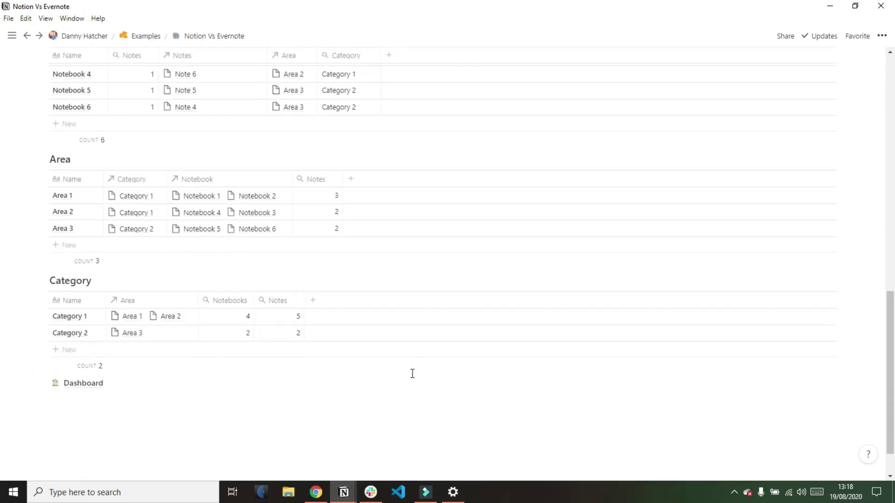
click(134, 387)
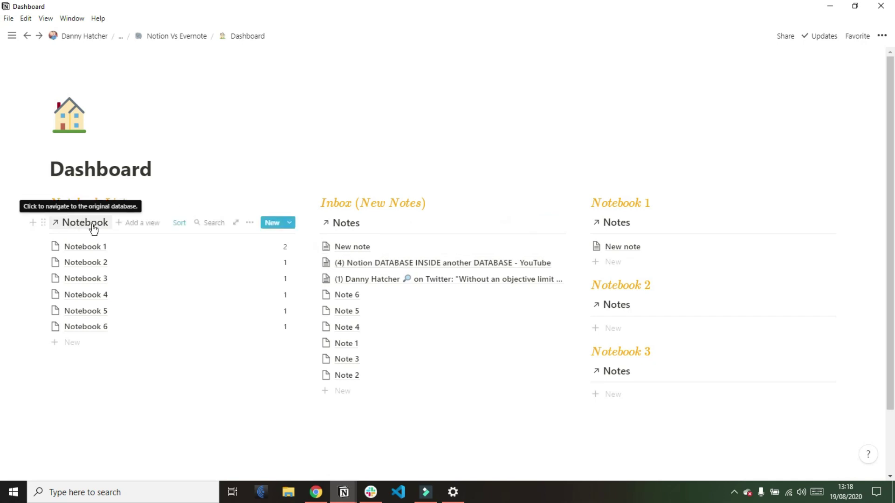
Show note counts beside each notebook in the Notebook List and review the Inbox's shown properties.
click(181, 224)
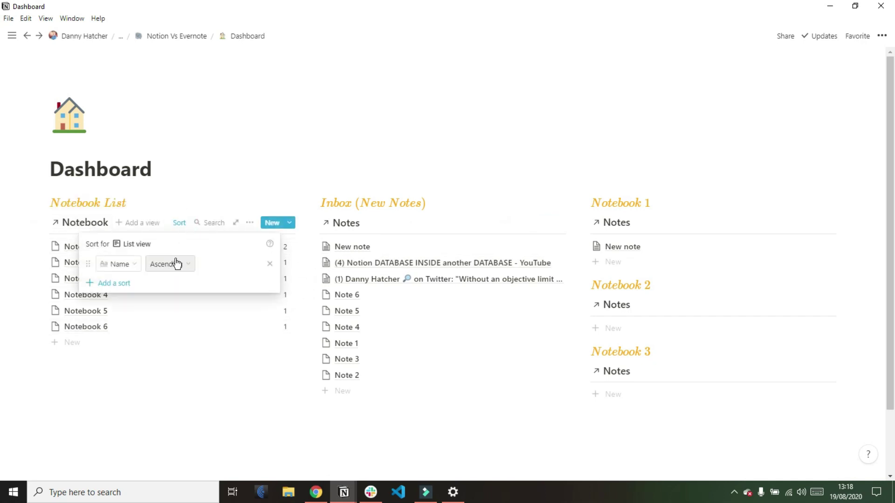
click(250, 223)
click(284, 297)
click(175, 315)
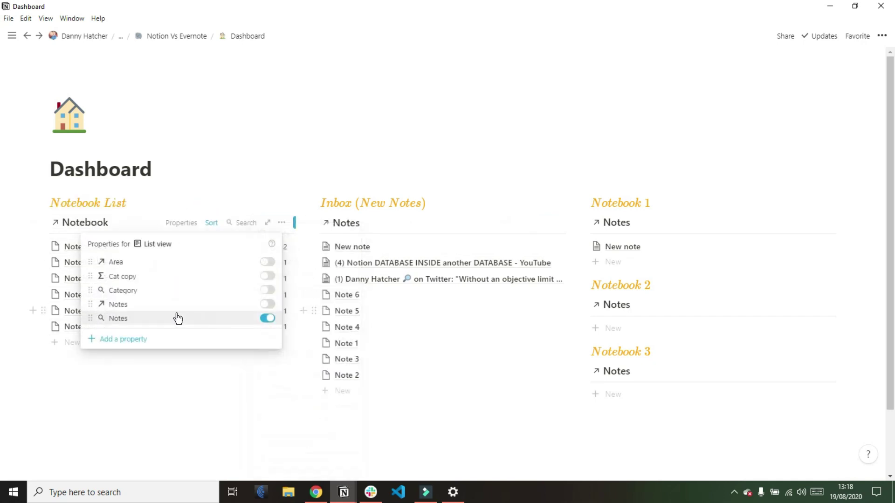
click(411, 203)
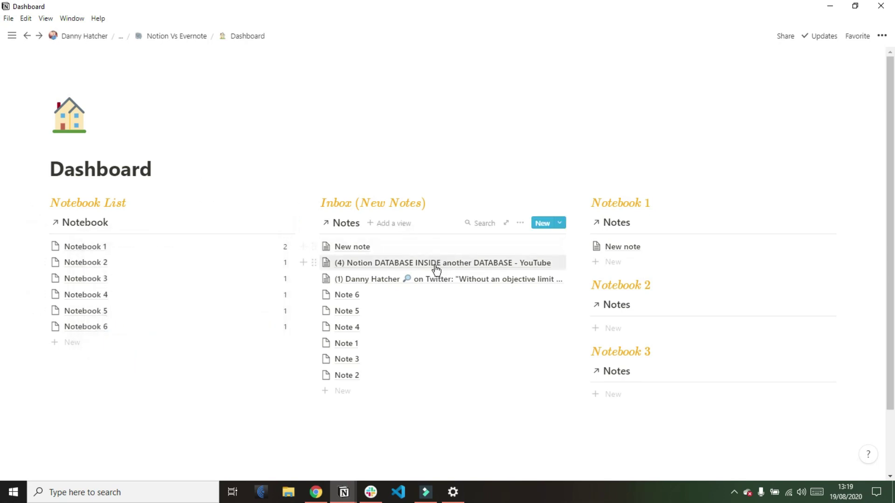
click(521, 224)
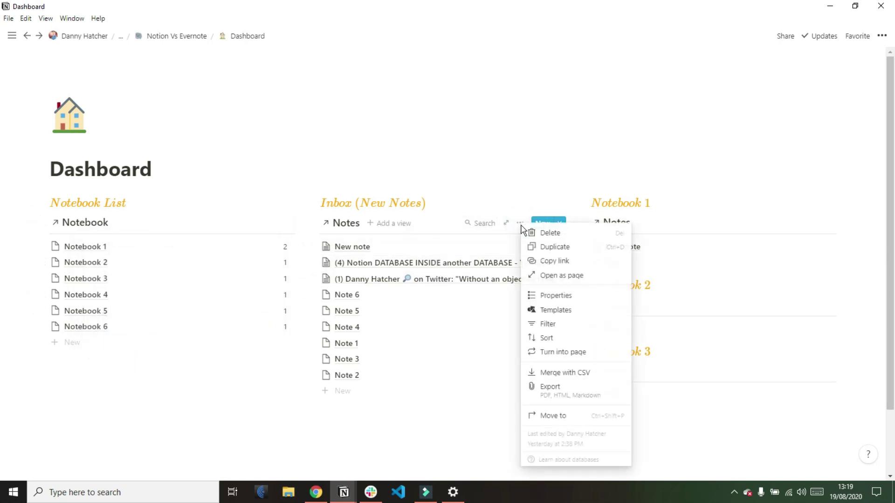
click(536, 294)
click(454, 212)
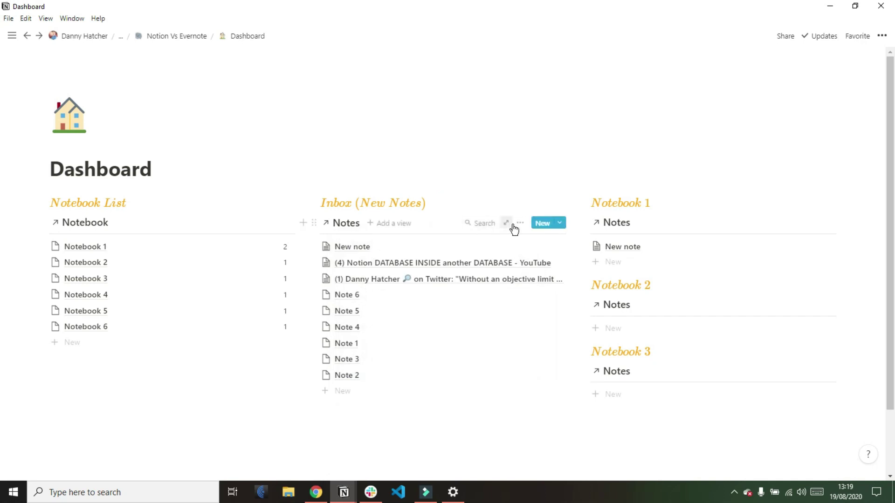
Filter the Inbox to notes whose Notebook is empty, then check Notebook 1's filter rules.
click(519, 224)
click(550, 329)
click(447, 314)
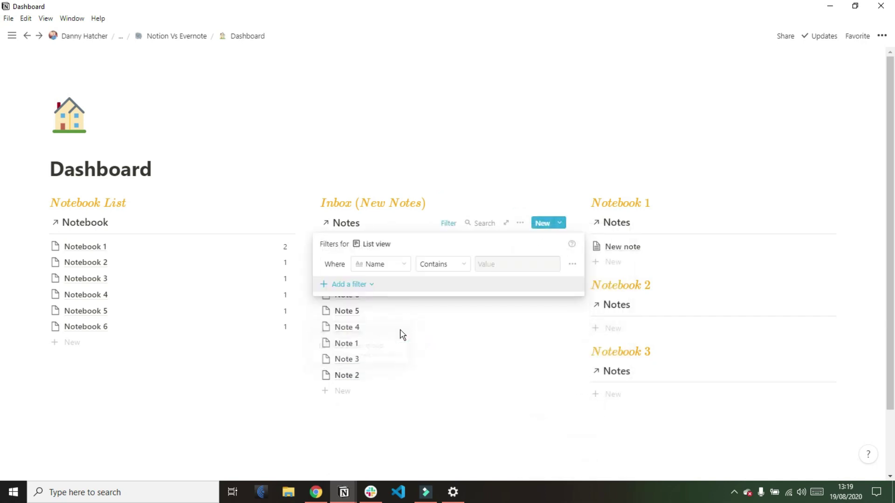
click(397, 264)
click(379, 380)
click(451, 265)
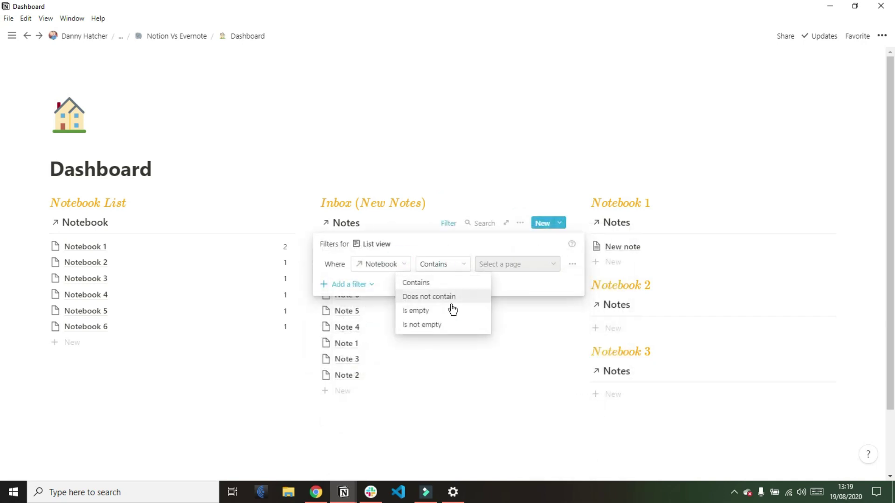
click(452, 310)
click(436, 215)
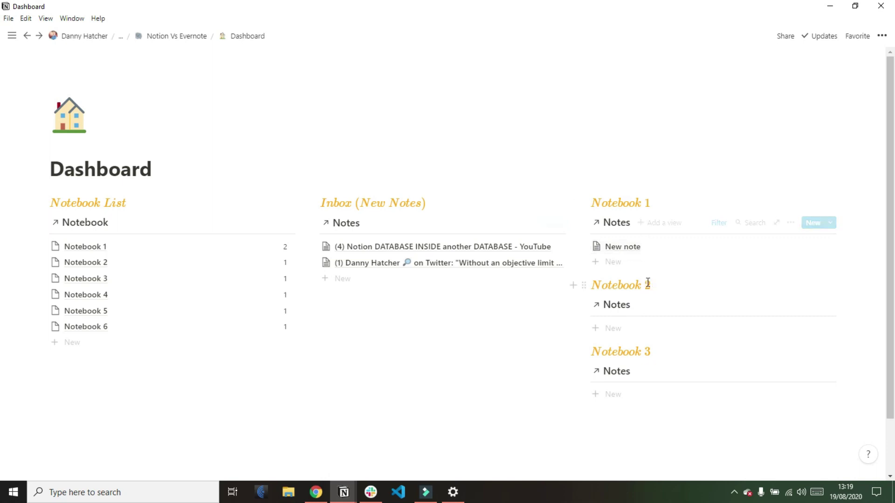
click(719, 223)
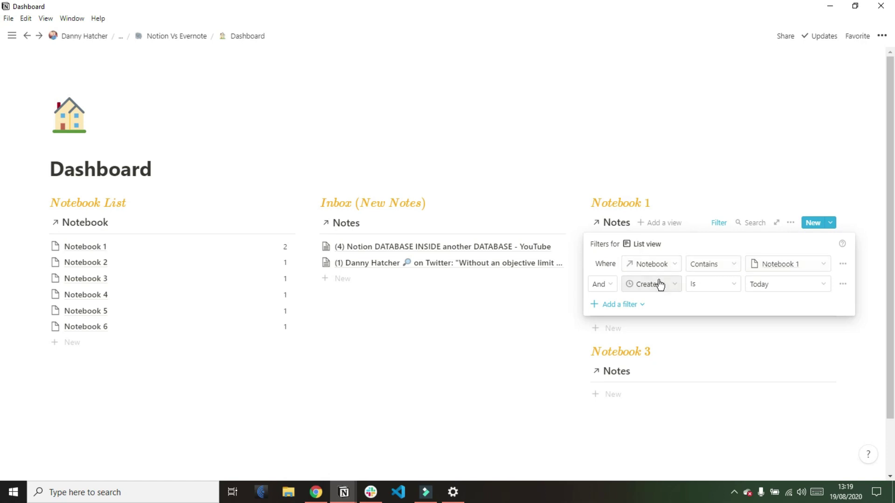
click(671, 204)
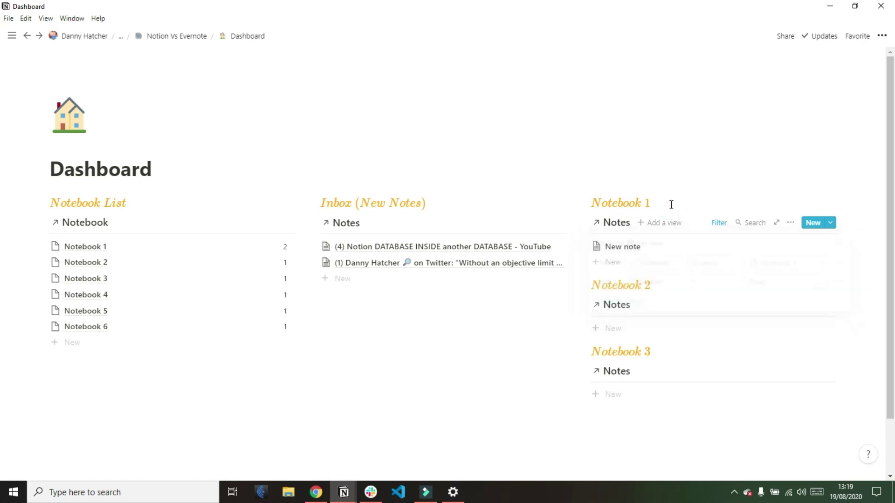
Drag the Twitter note into Notebook 1's list and the YouTube clip into Notebook 2's list.
drag(457, 267, 615, 258)
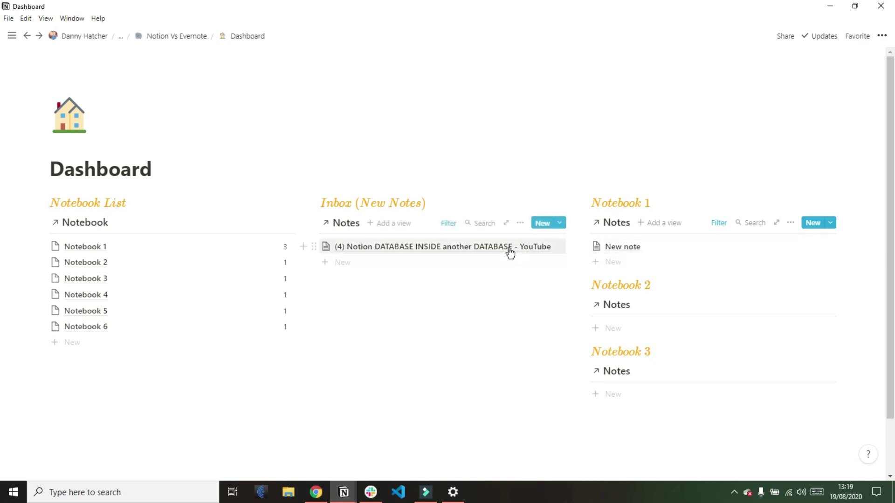
drag(488, 252, 634, 316)
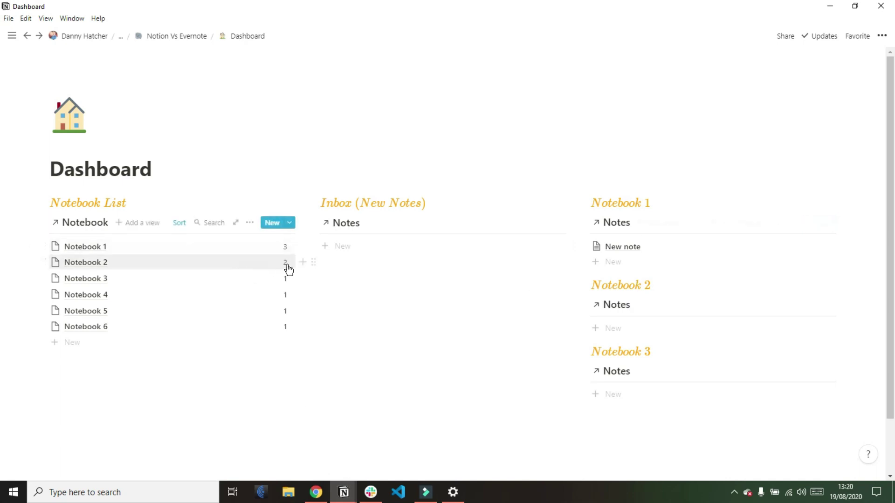
Add an Inbox note titled 'added note', drag it into Notebook 3, and check Notebook 3's filter rules.
click(363, 251)
text(added note)
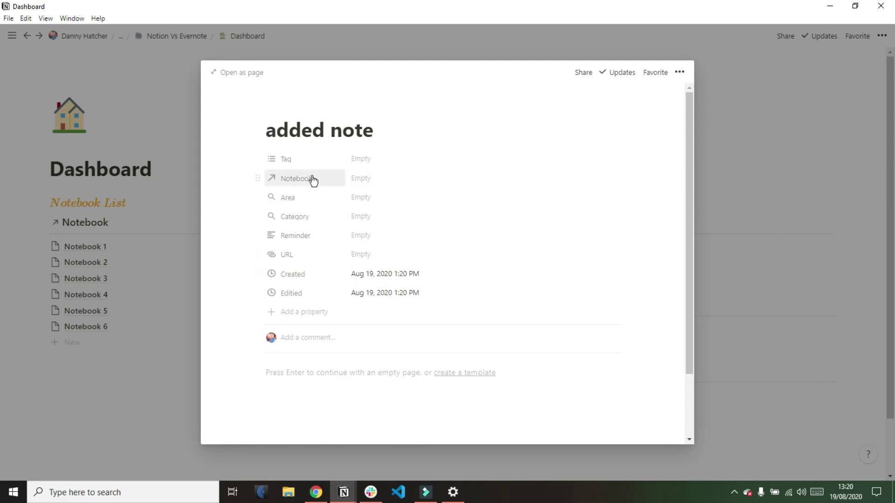
click(779, 173)
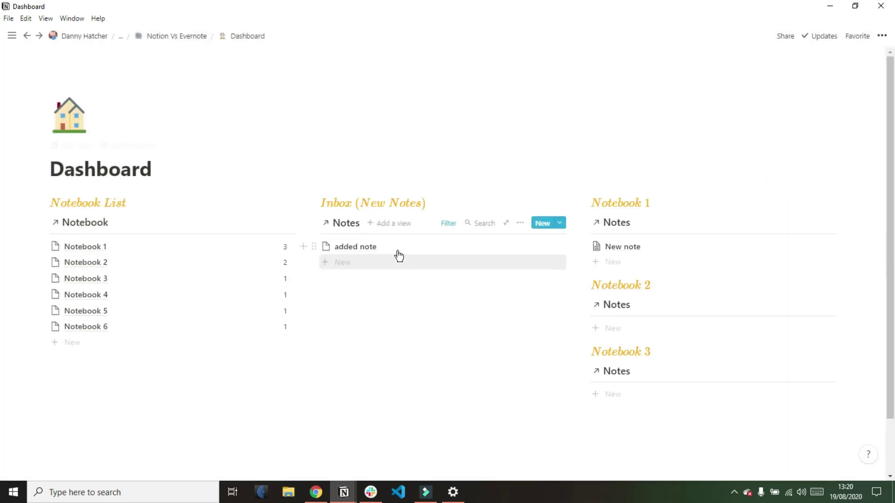
click(397, 250)
drag(417, 264, 637, 386)
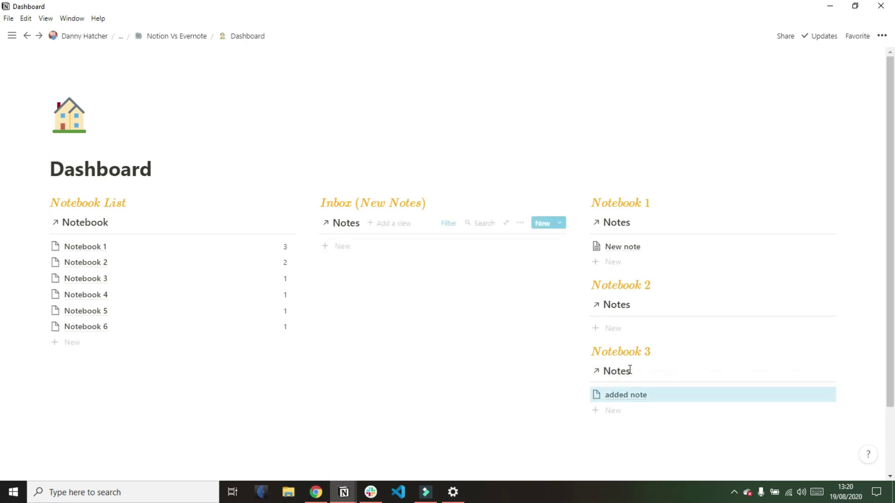
click(722, 373)
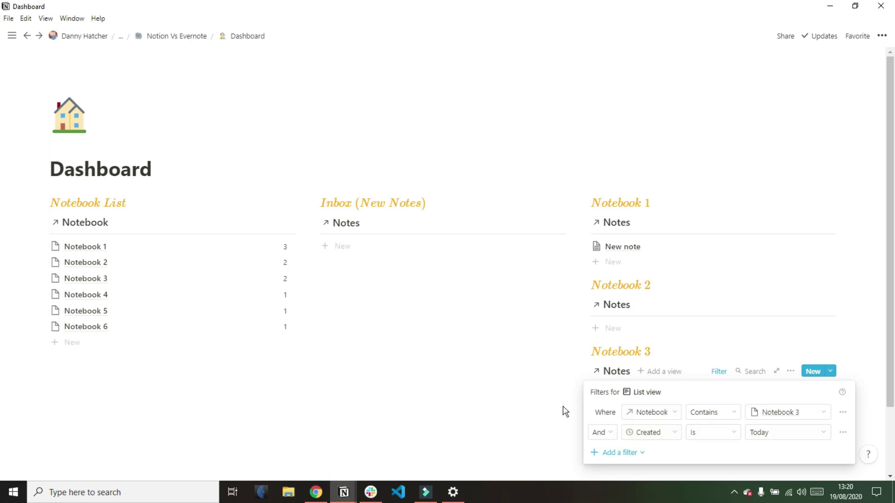
click(523, 376)
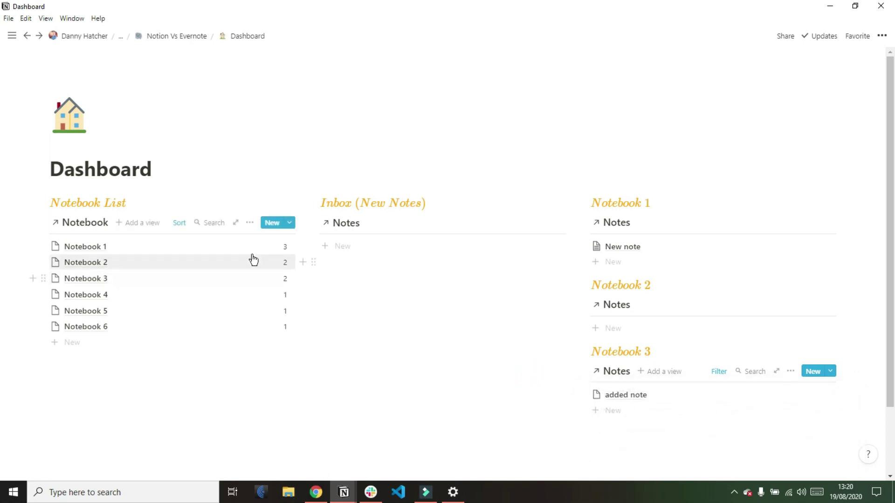
Open Notebook 3 and apply the Notebook template, giving it a NEW icon and a Notes list.
click(252, 280)
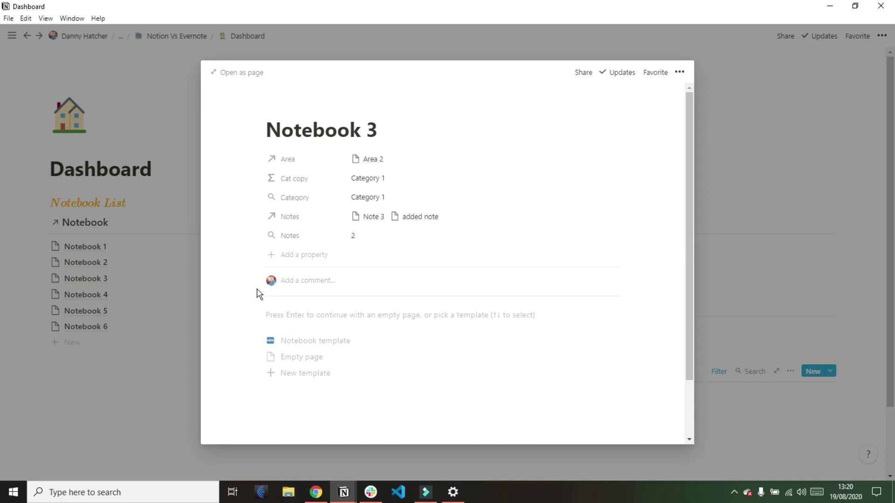
click(341, 344)
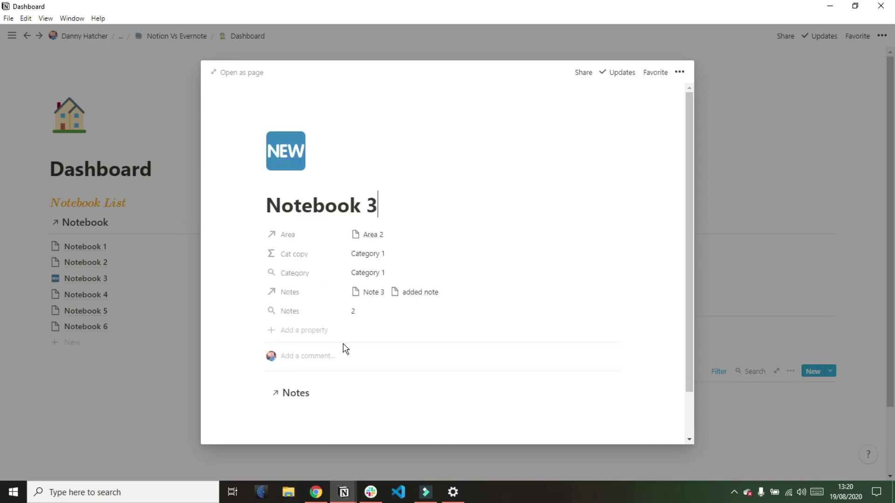
scroll(366, 346, down, 1)
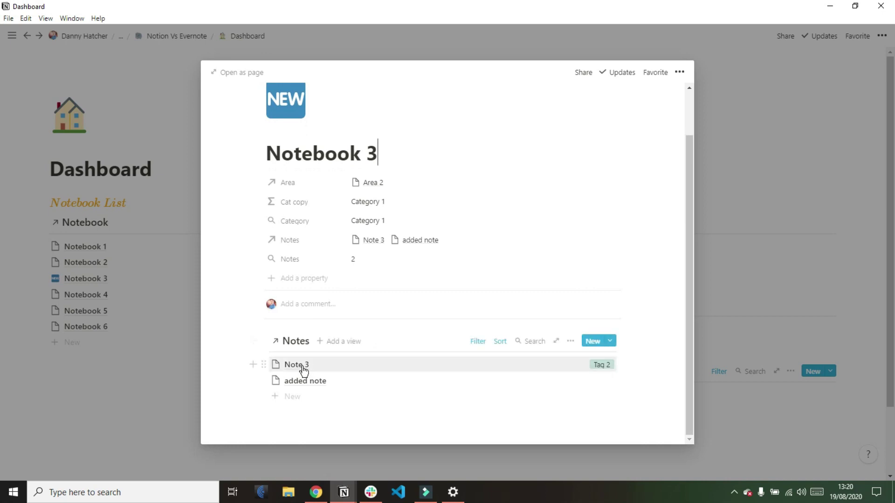